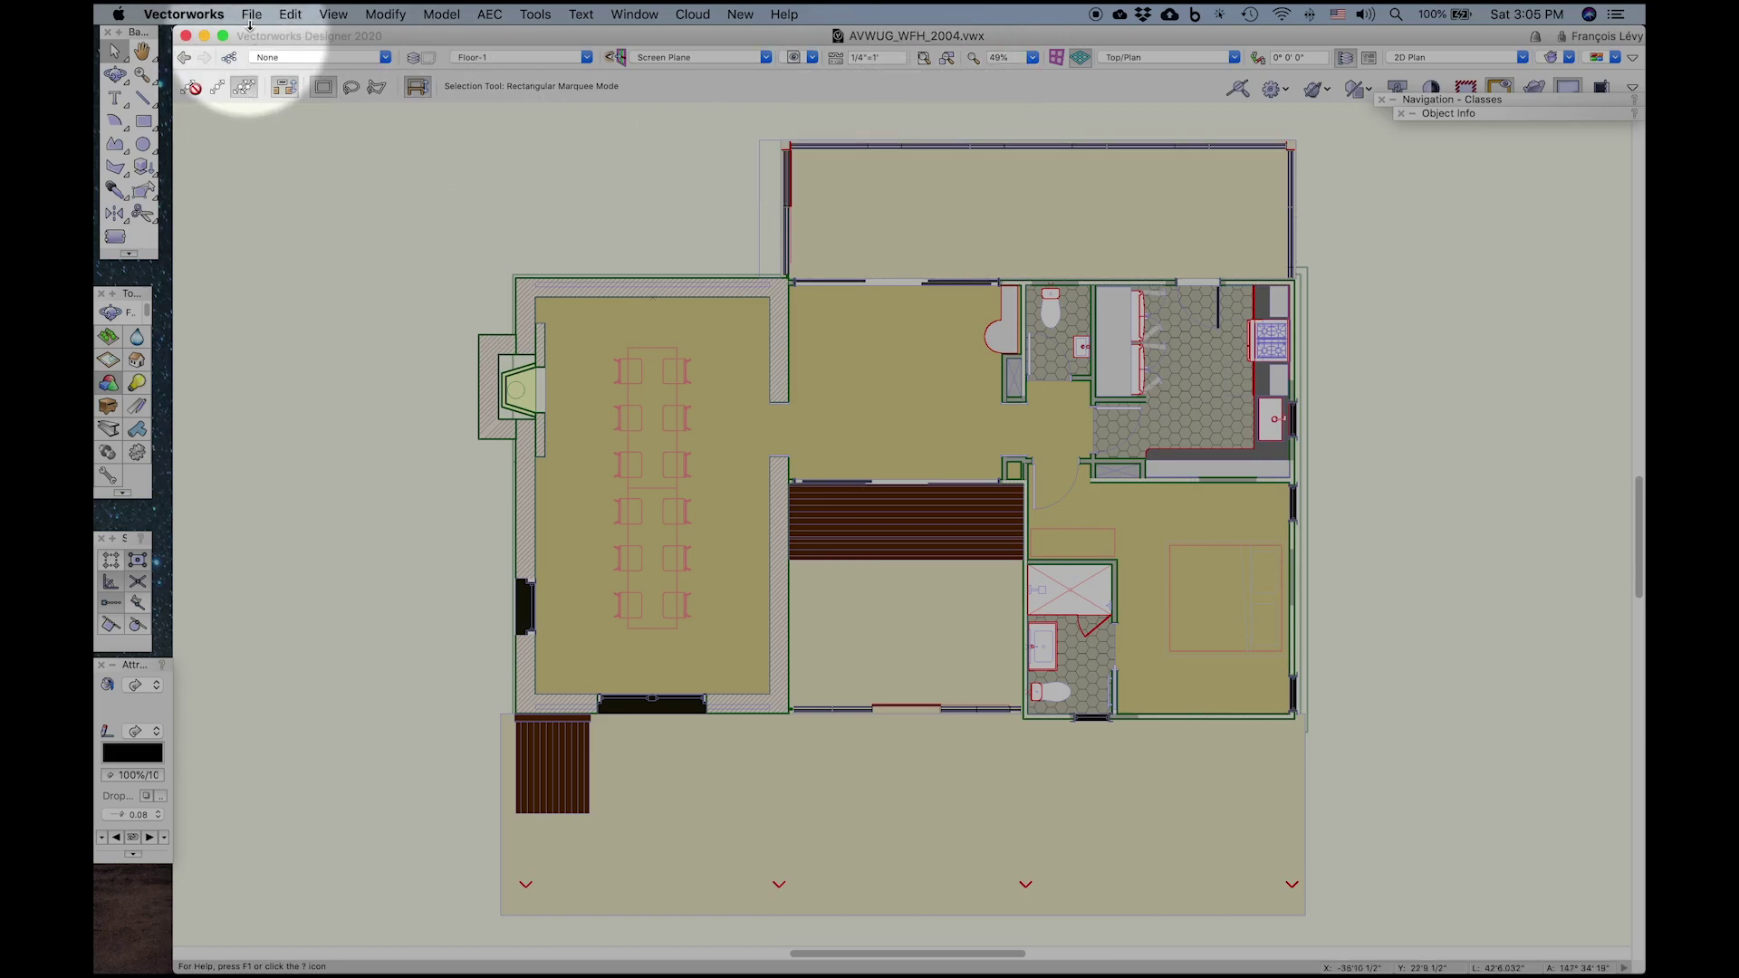
Start Project Sharing setup for the document using AFP only, keeping Project as the default permission for new users.
left_click(251, 15)
left_click_drag(251, 17, 272, 282)
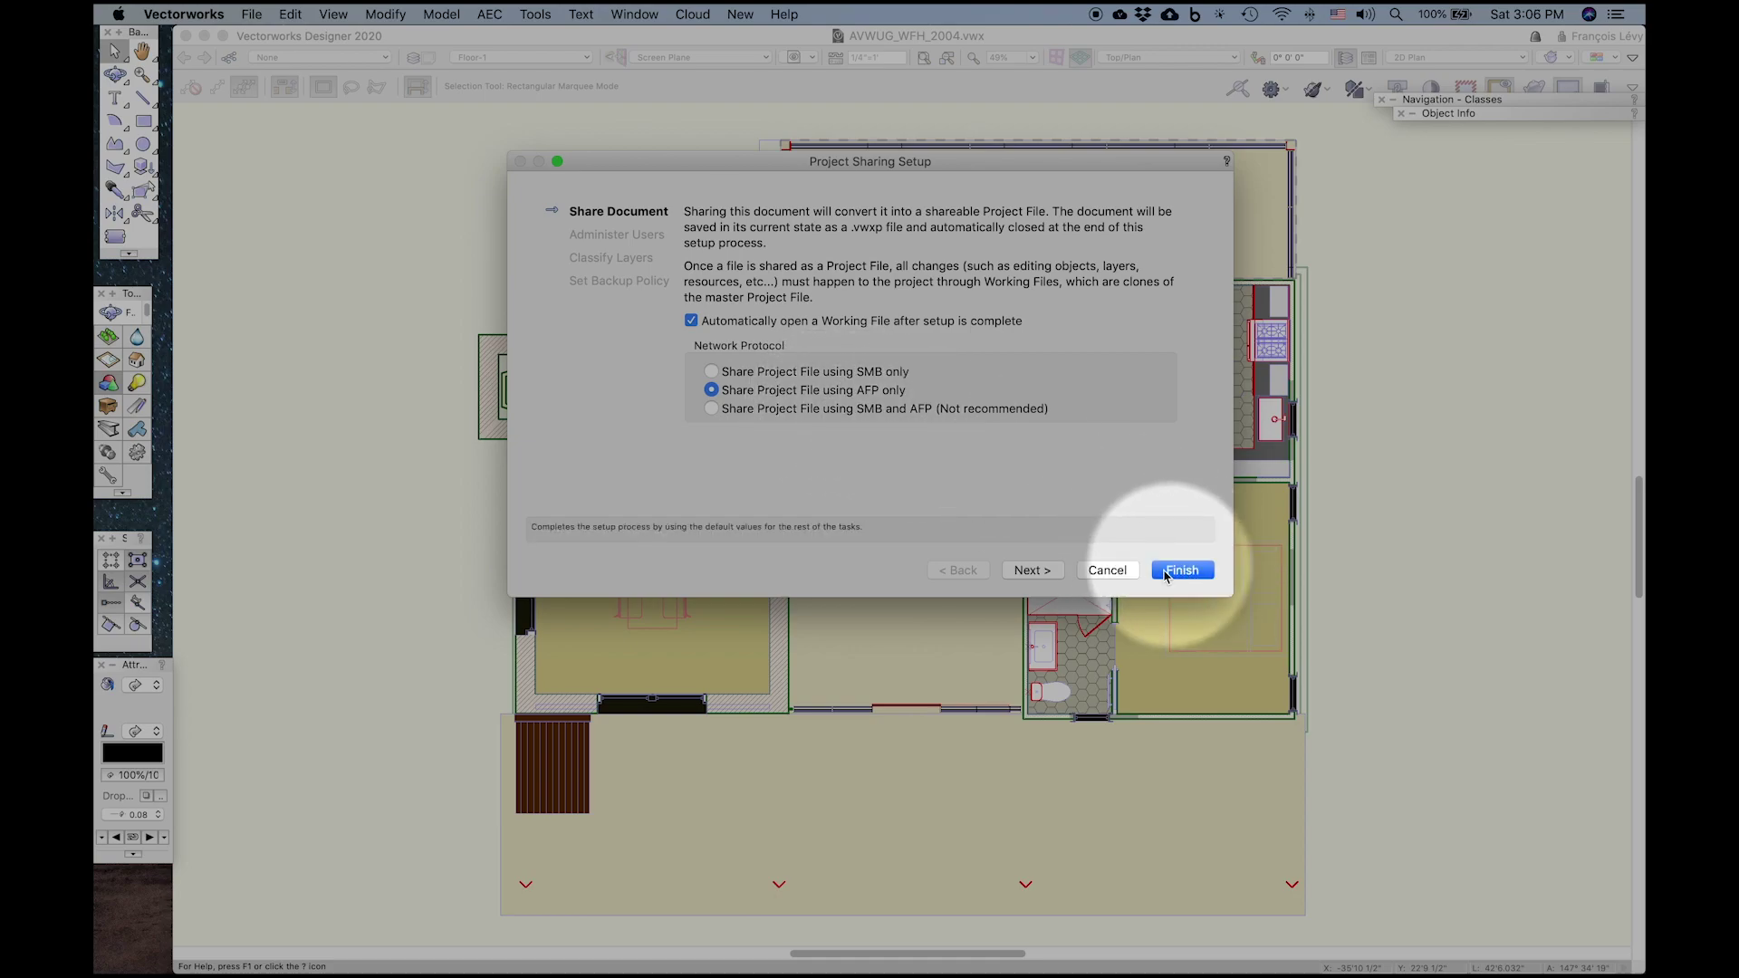
left_click(1046, 572)
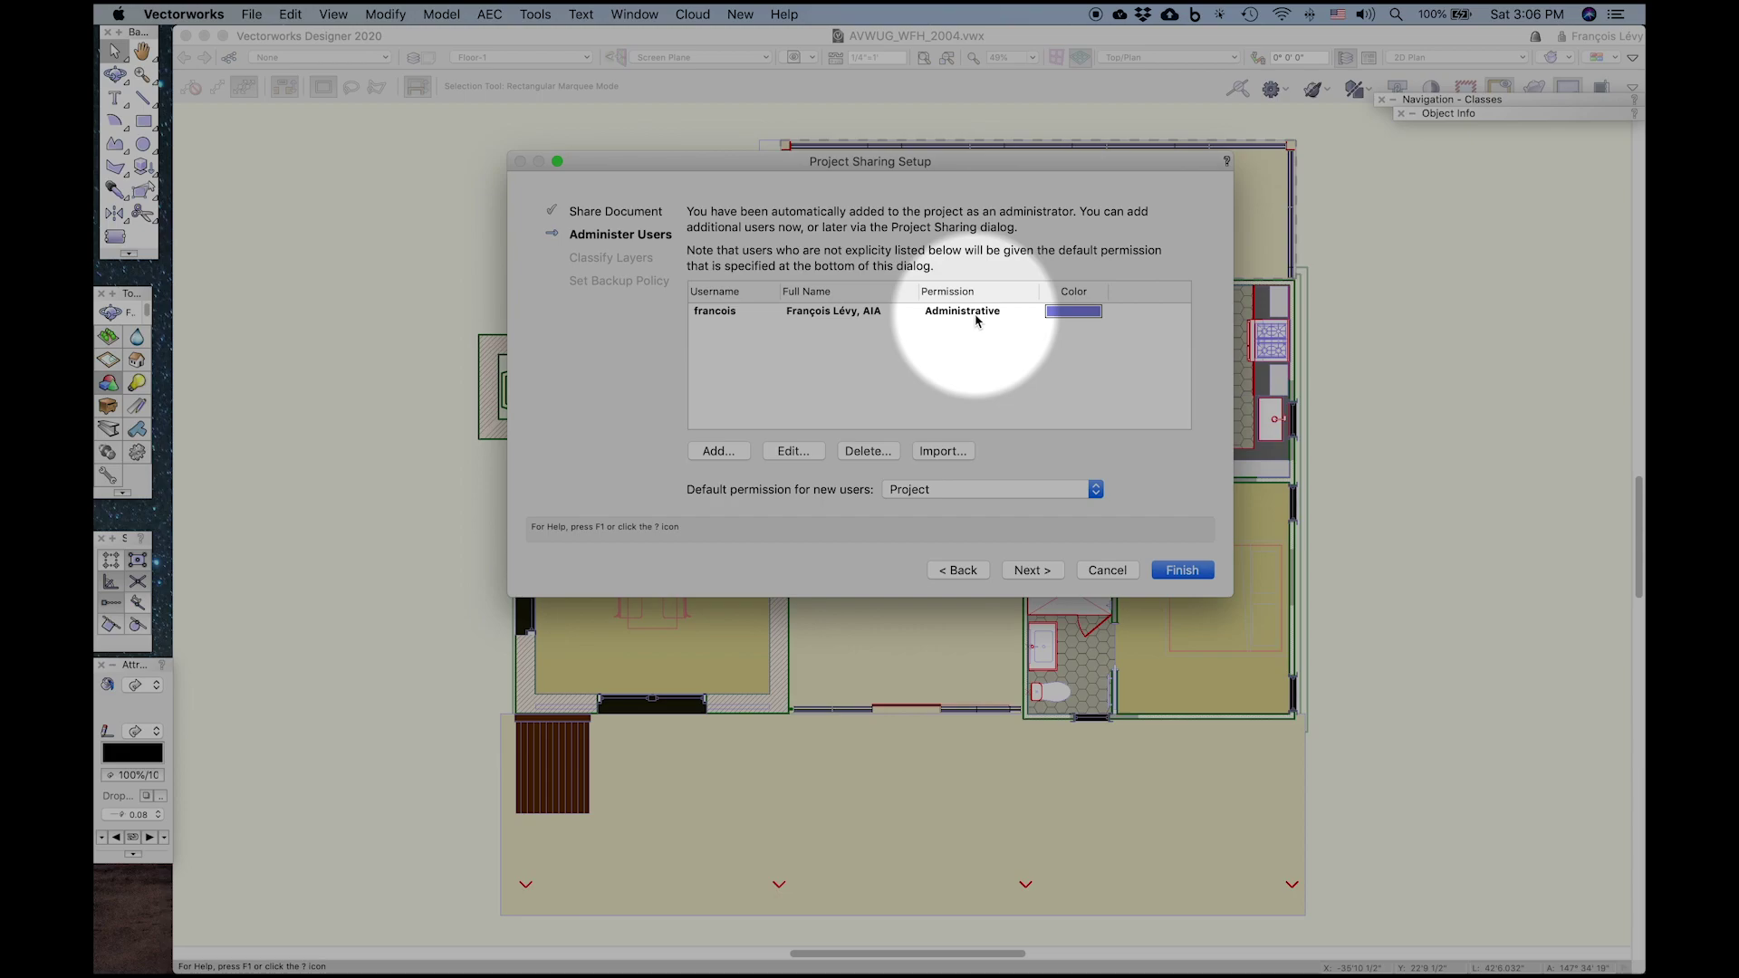
left_click(949, 489)
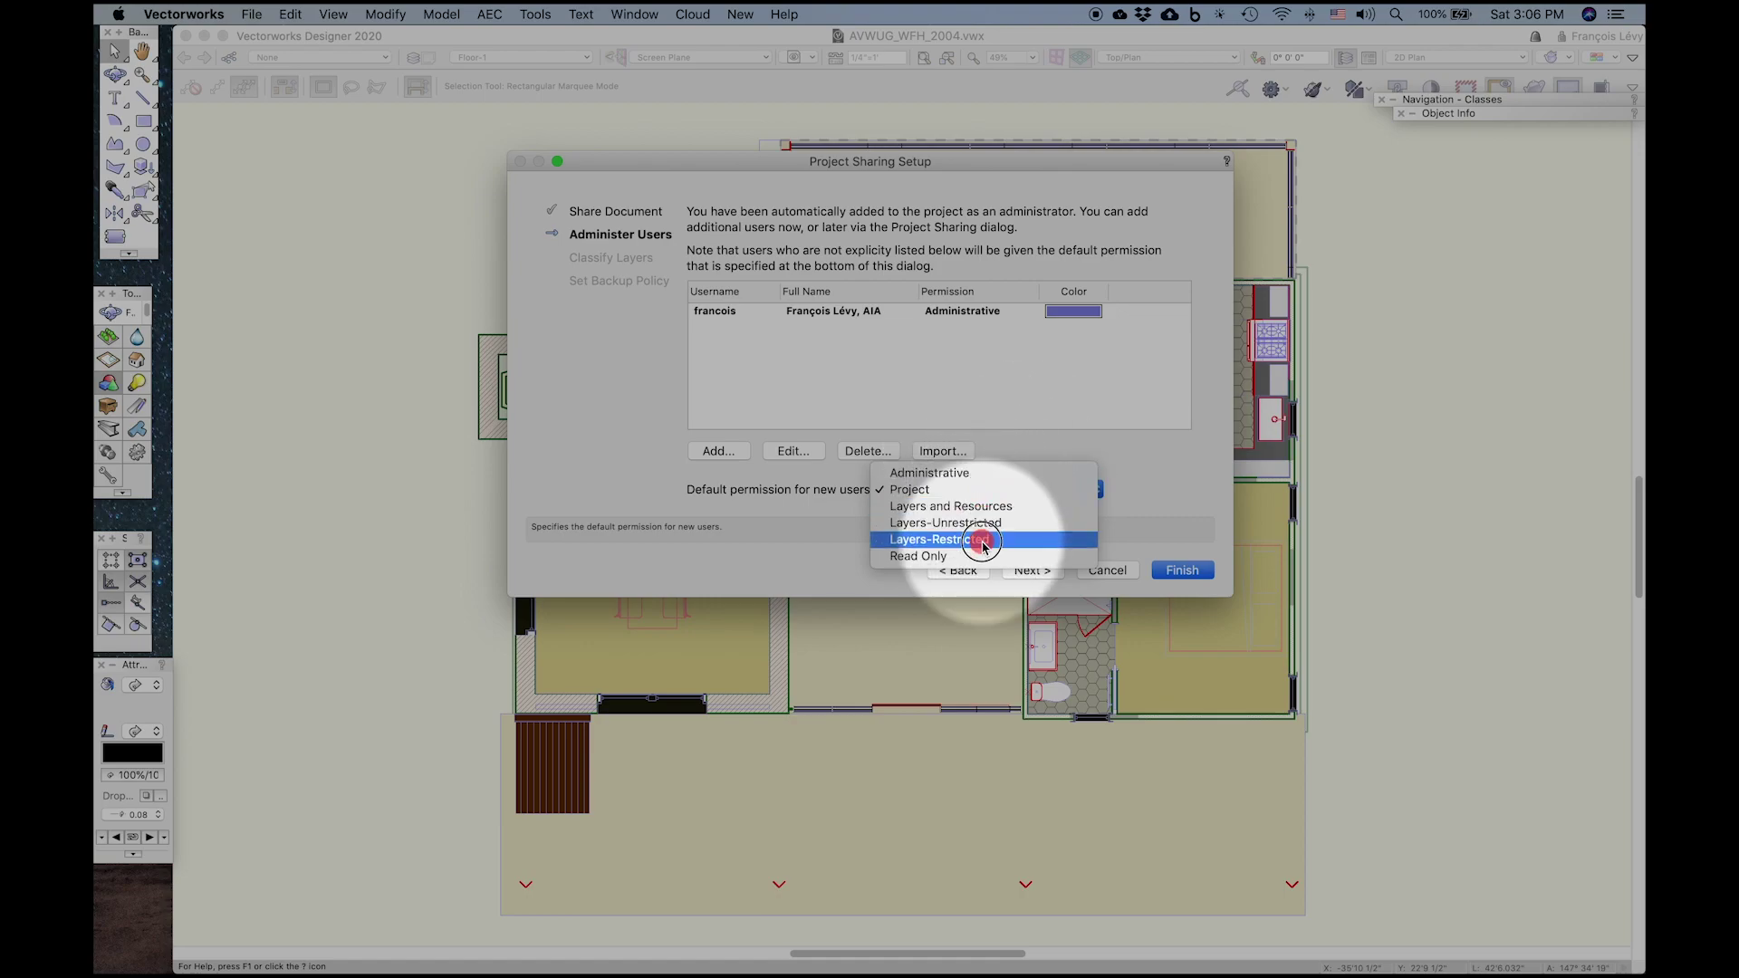
left_click_drag(983, 547, 1032, 389)
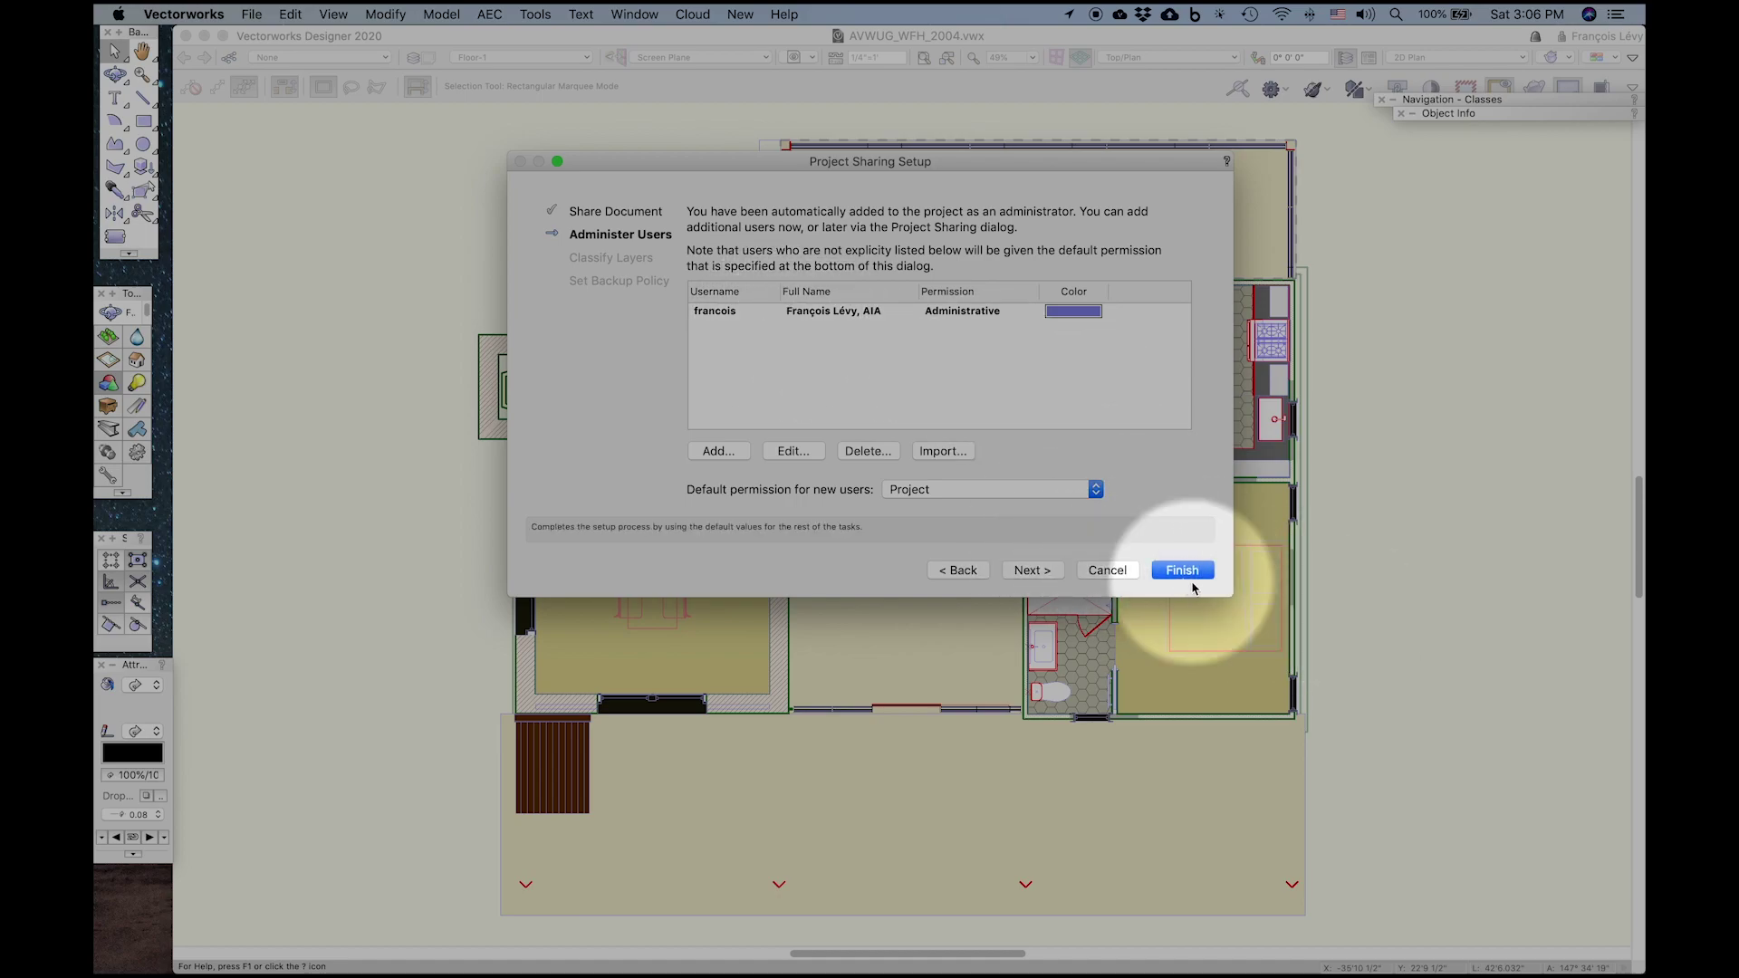
left_click(1032, 570)
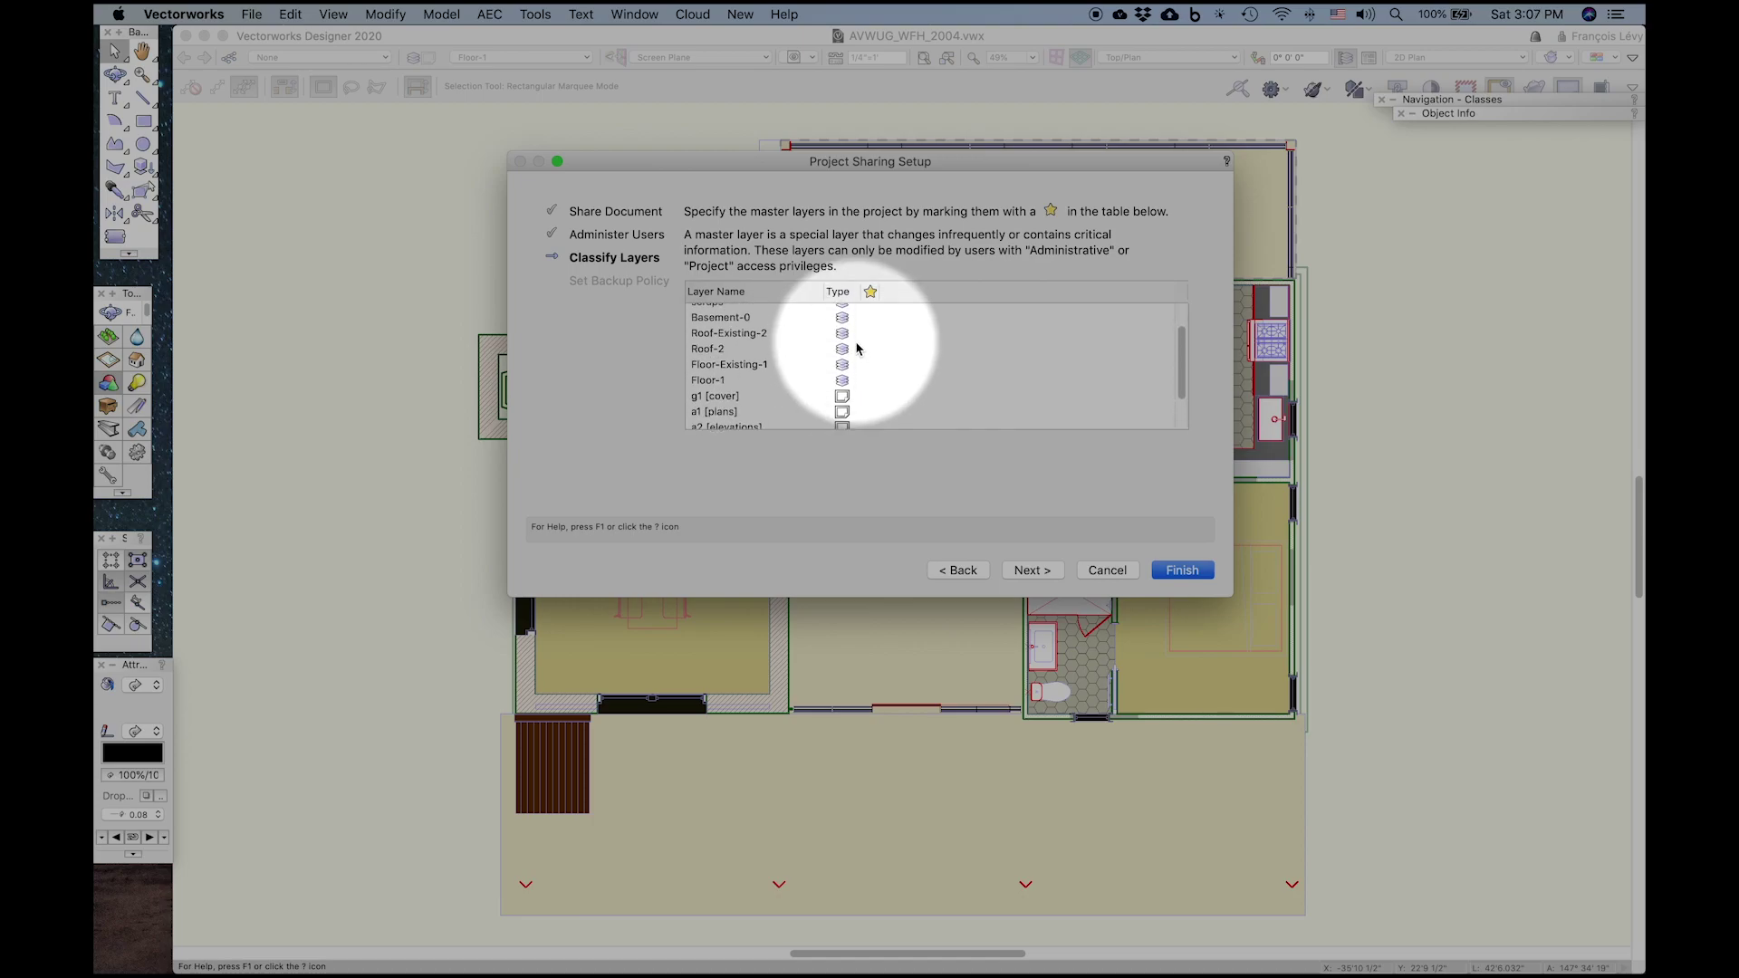
Leave every layer unmarked as master, keep the backup policy of one copy every 5 commits, and finish the sharing setup.
scroll(833, 347, "down", 1)
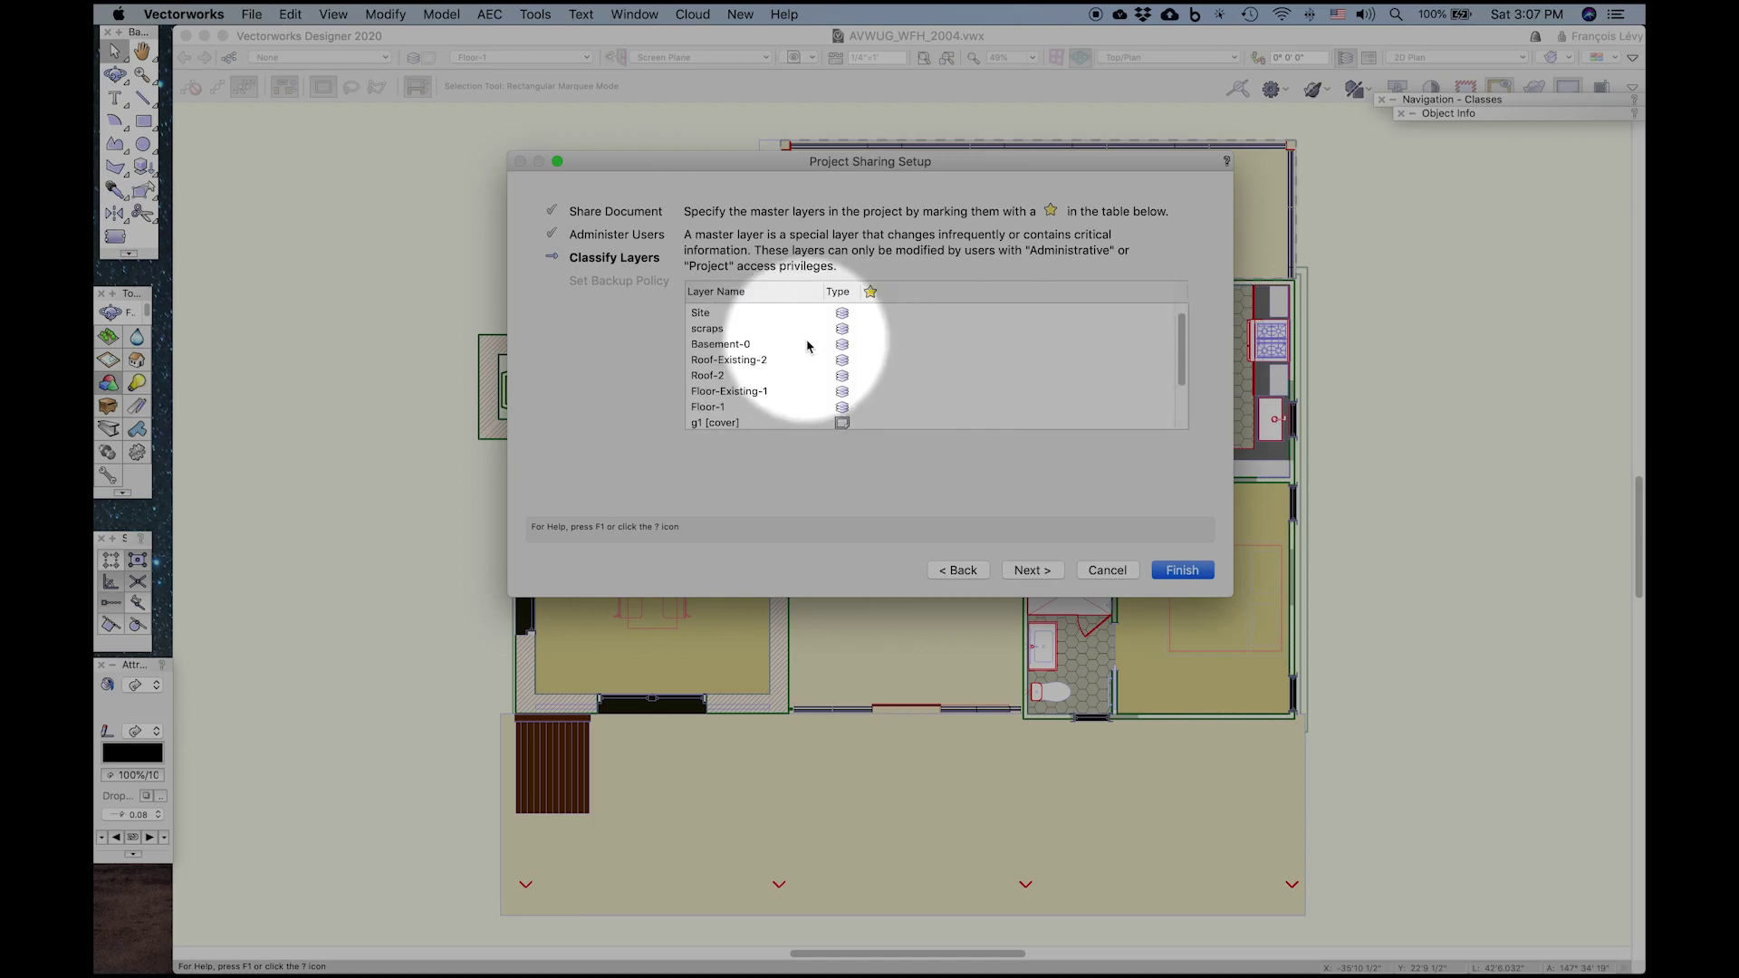
scroll(807, 345, "down", 5)
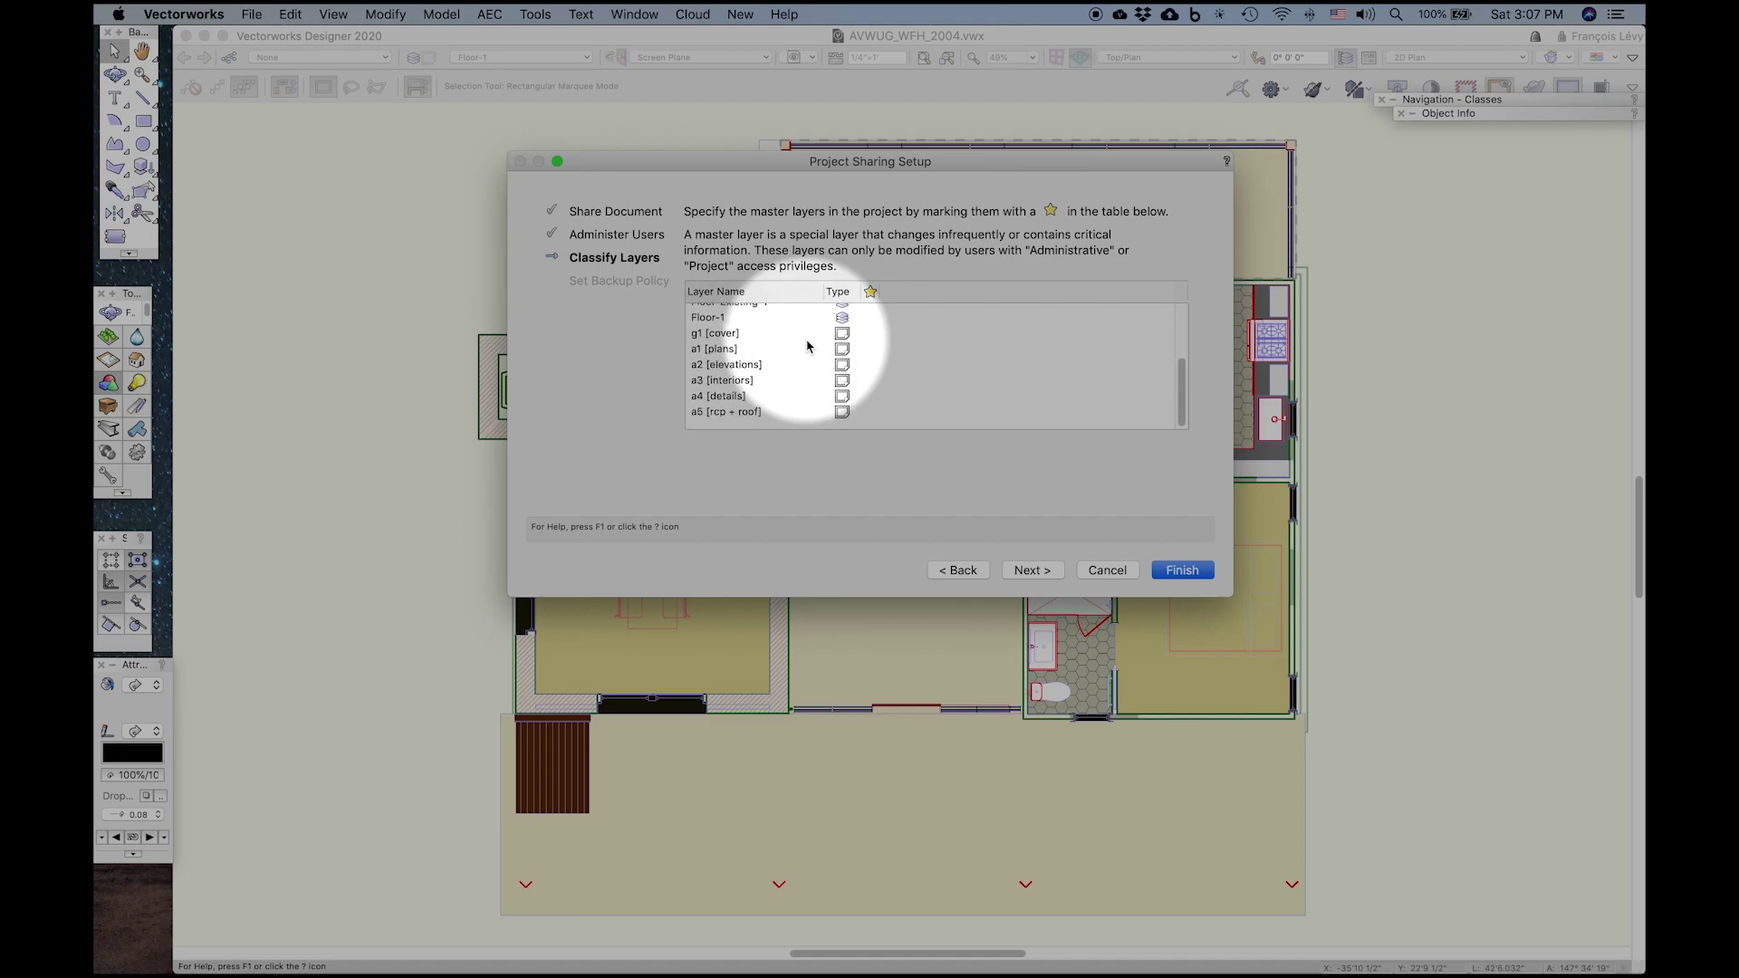
scroll(807, 345, "up", 5)
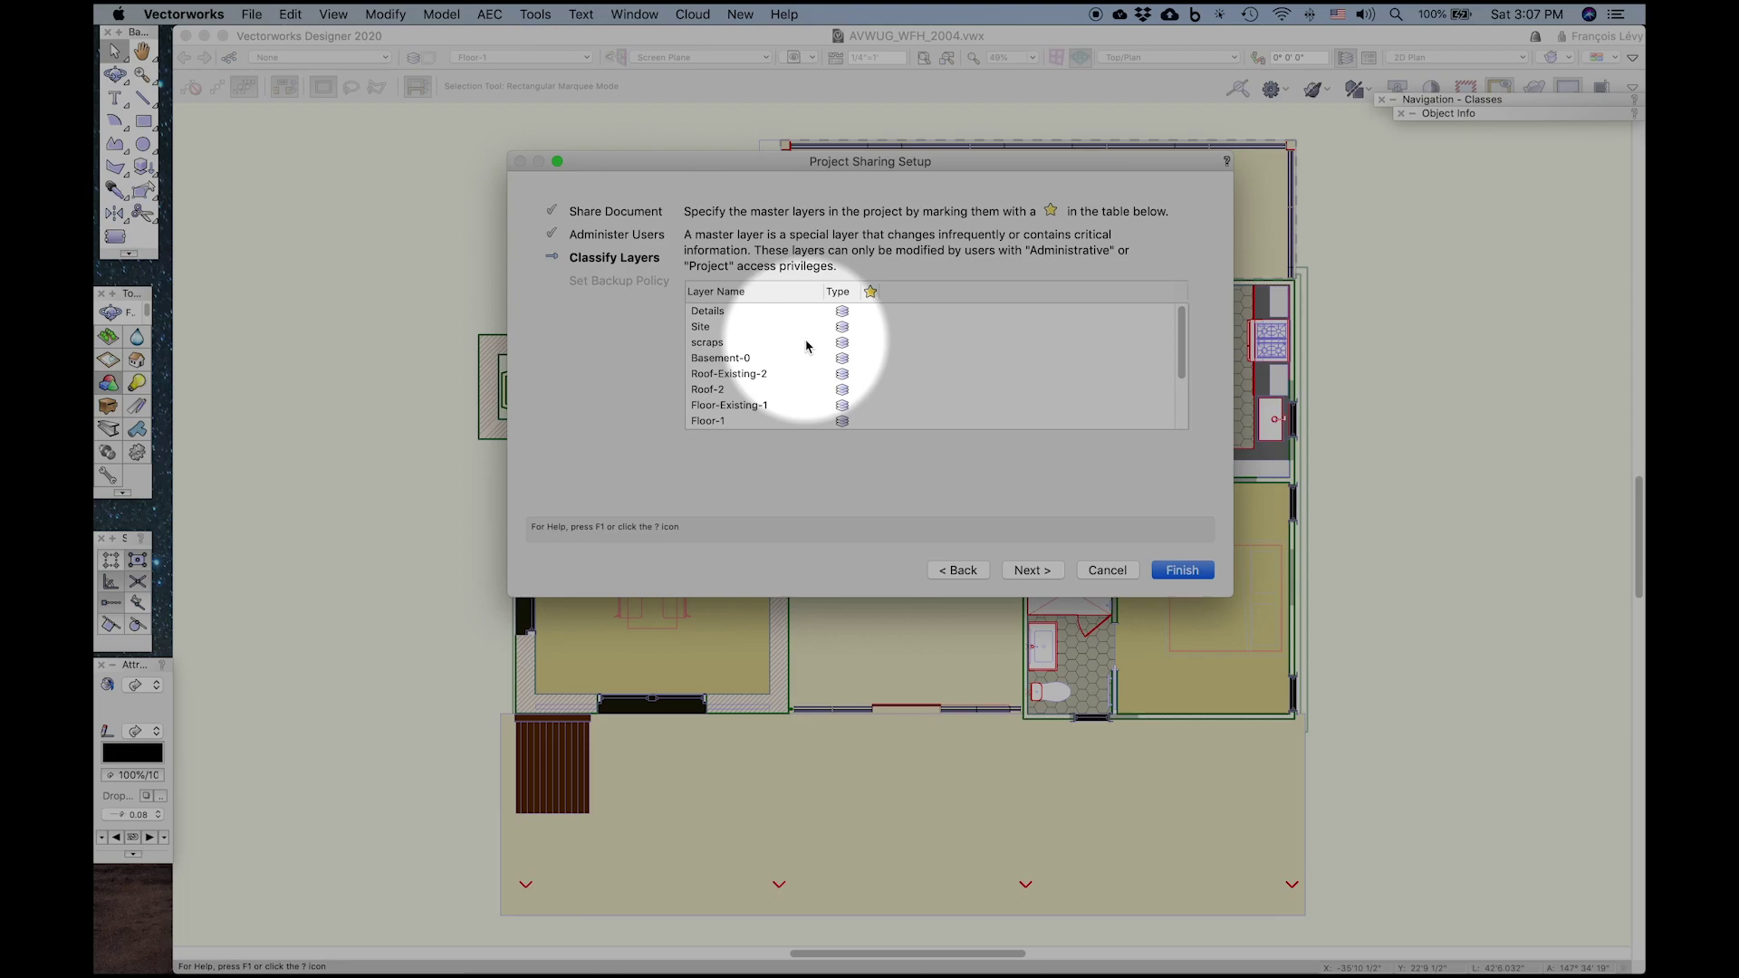
scroll(807, 345, "down", 3)
scroll(861, 342, "up", 3)
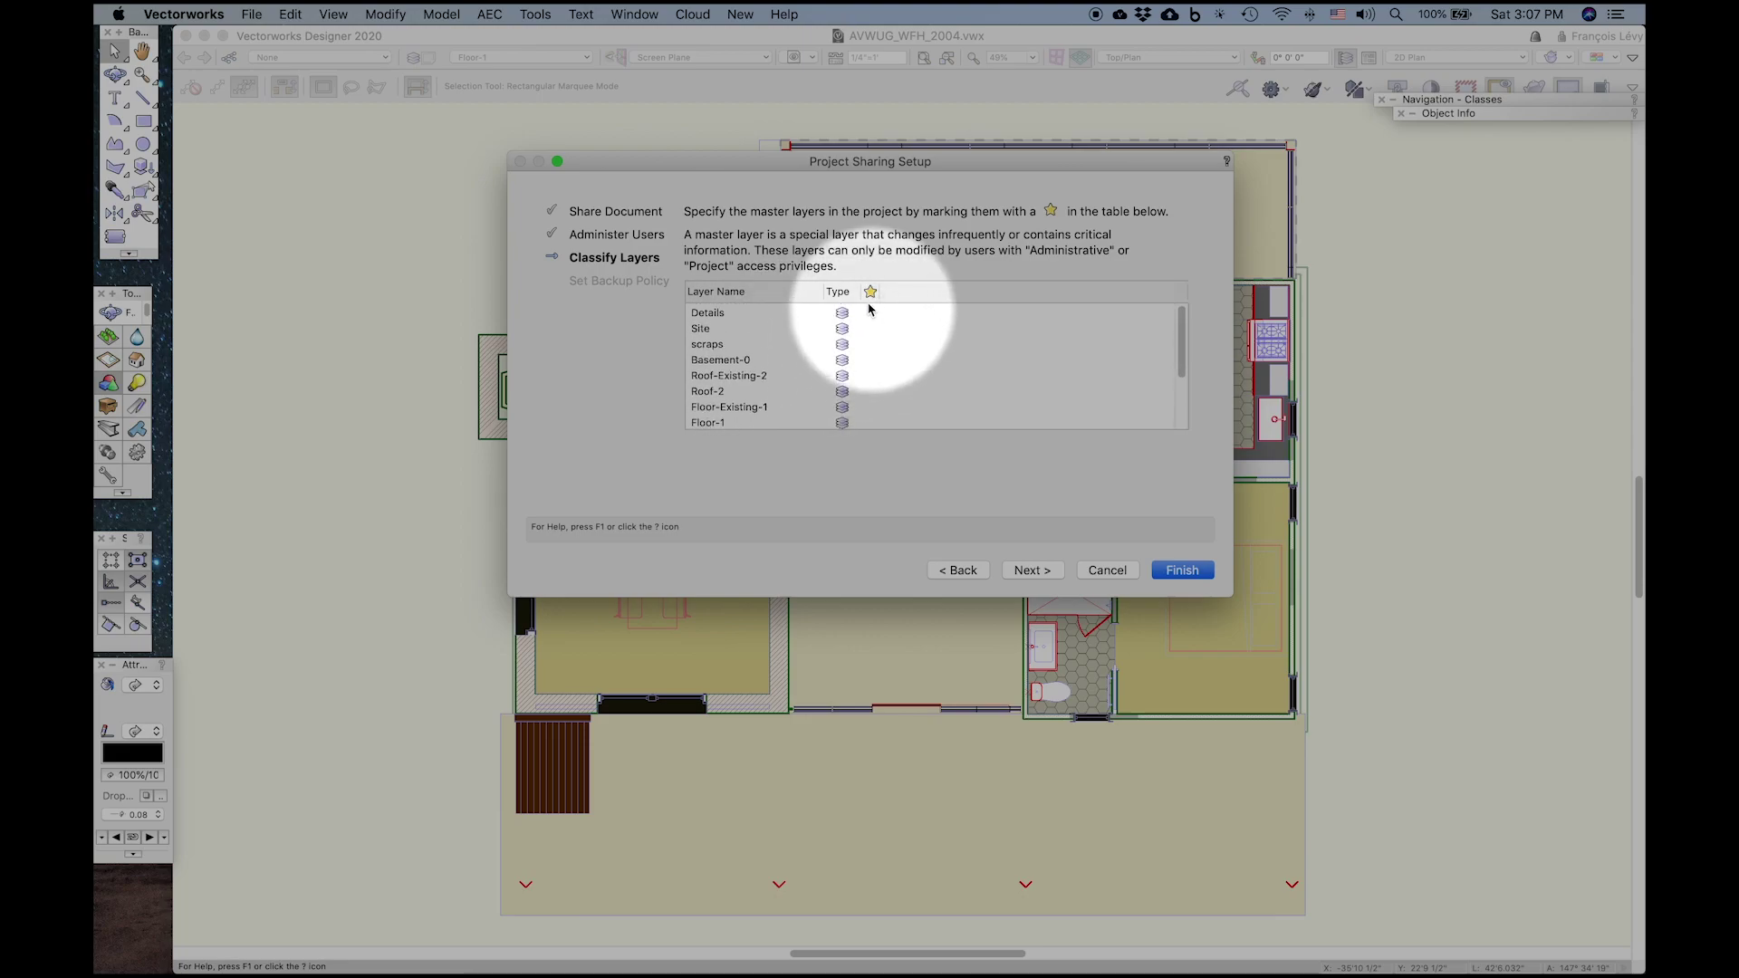
scroll(867, 313, "down", 4)
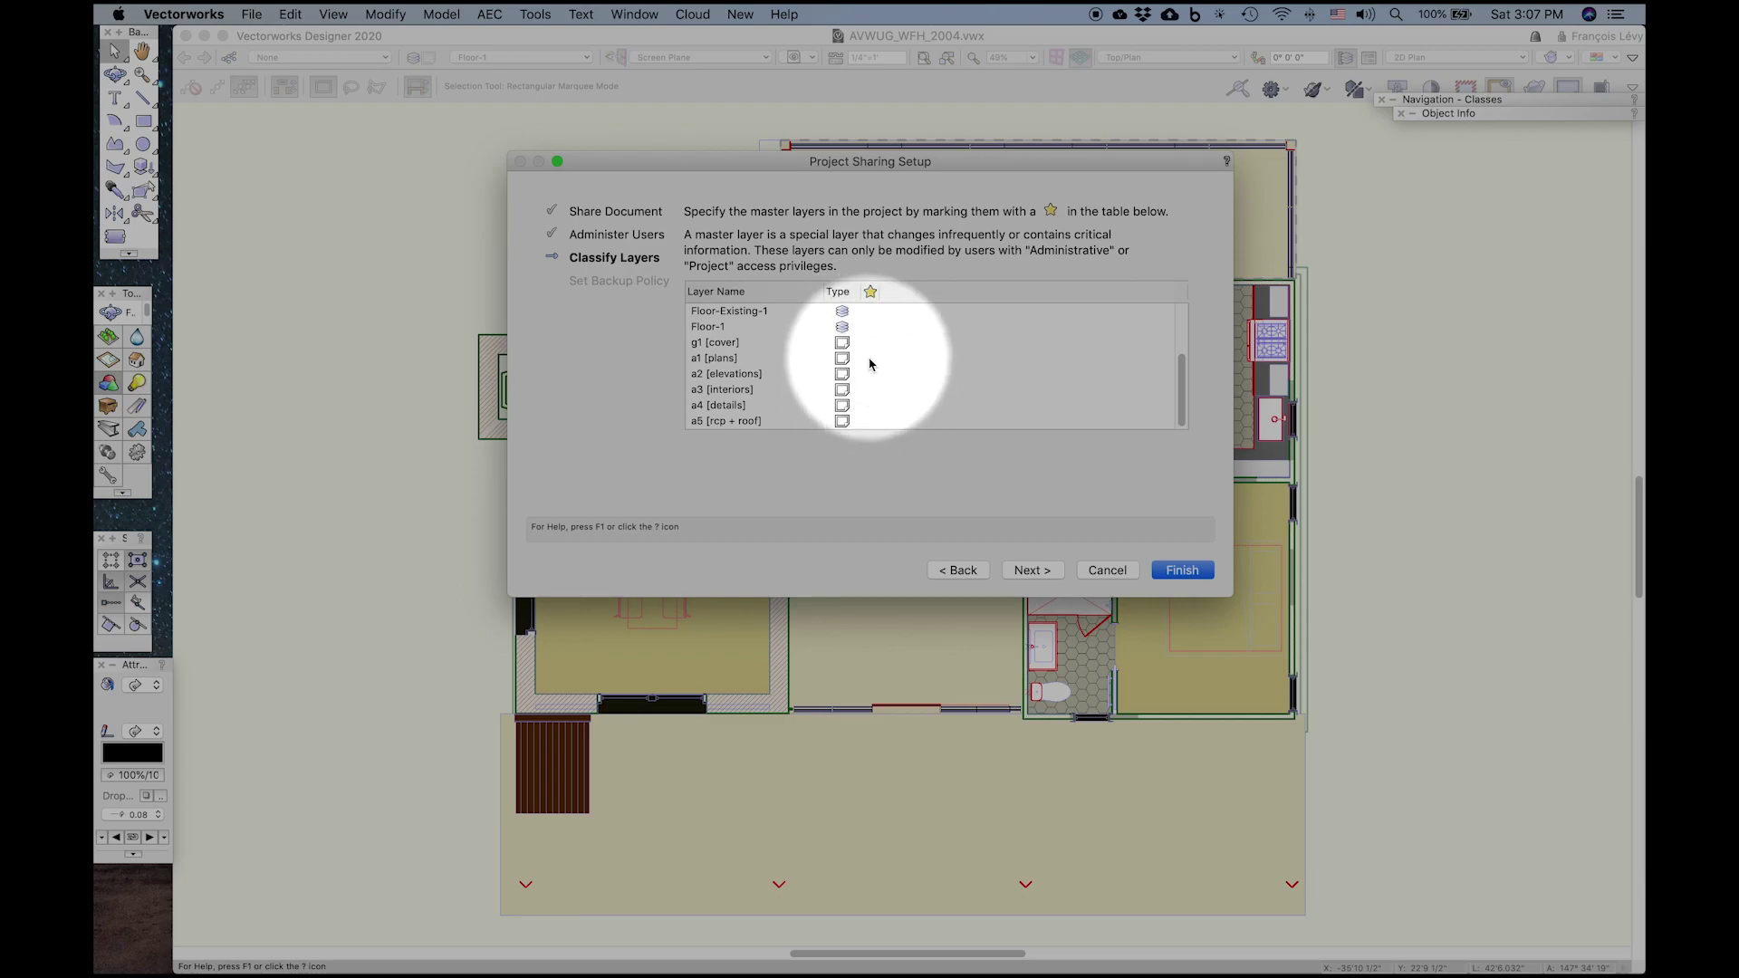
left_click(1038, 578)
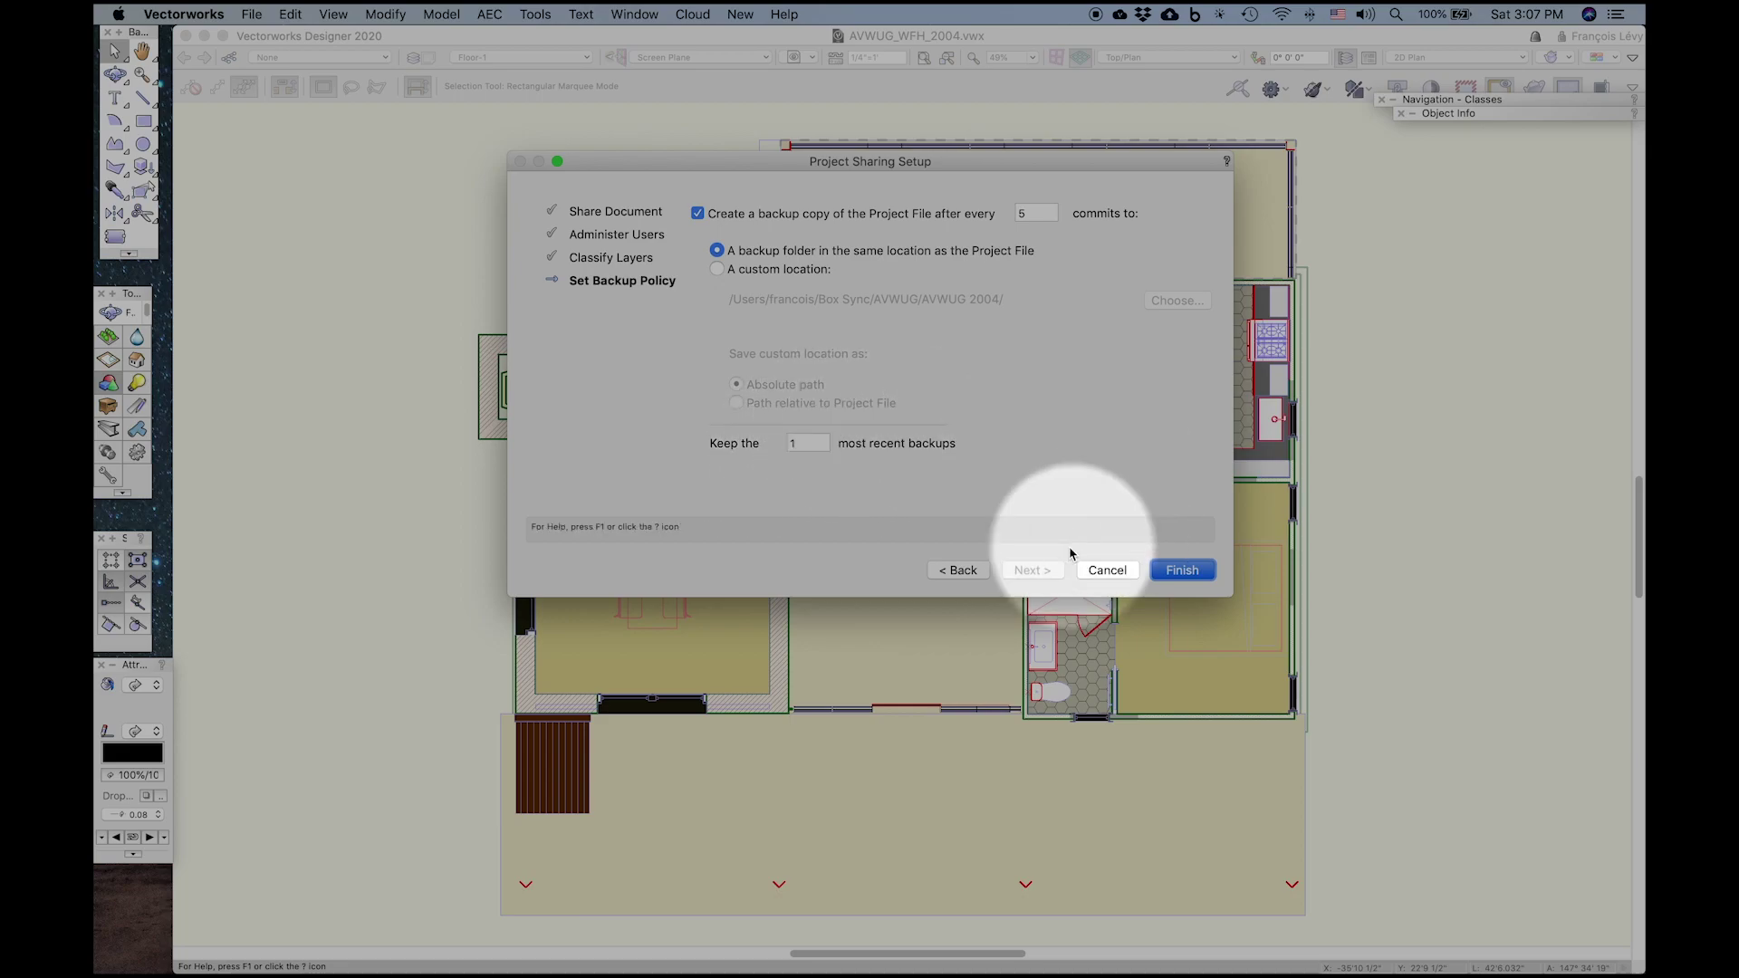
left_click(1181, 570)
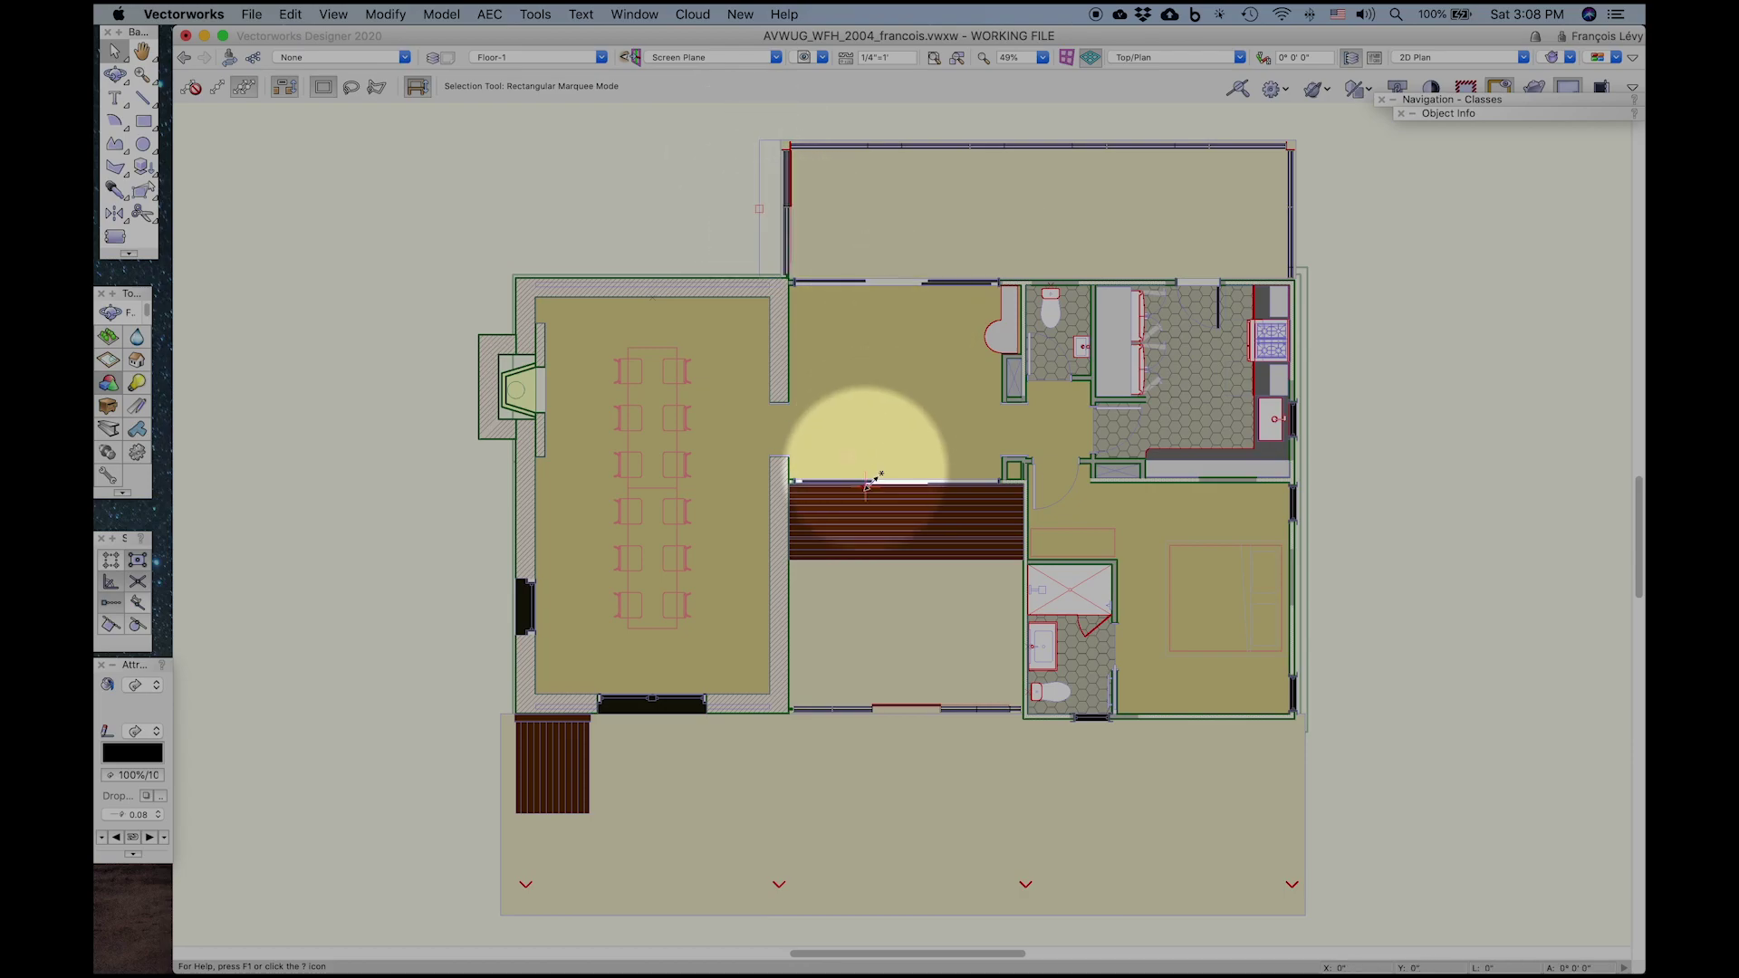
Delete the two wood deck slabs in the central courtyard, checking them out from Floor-1 without a comment.
left_click(883, 550)
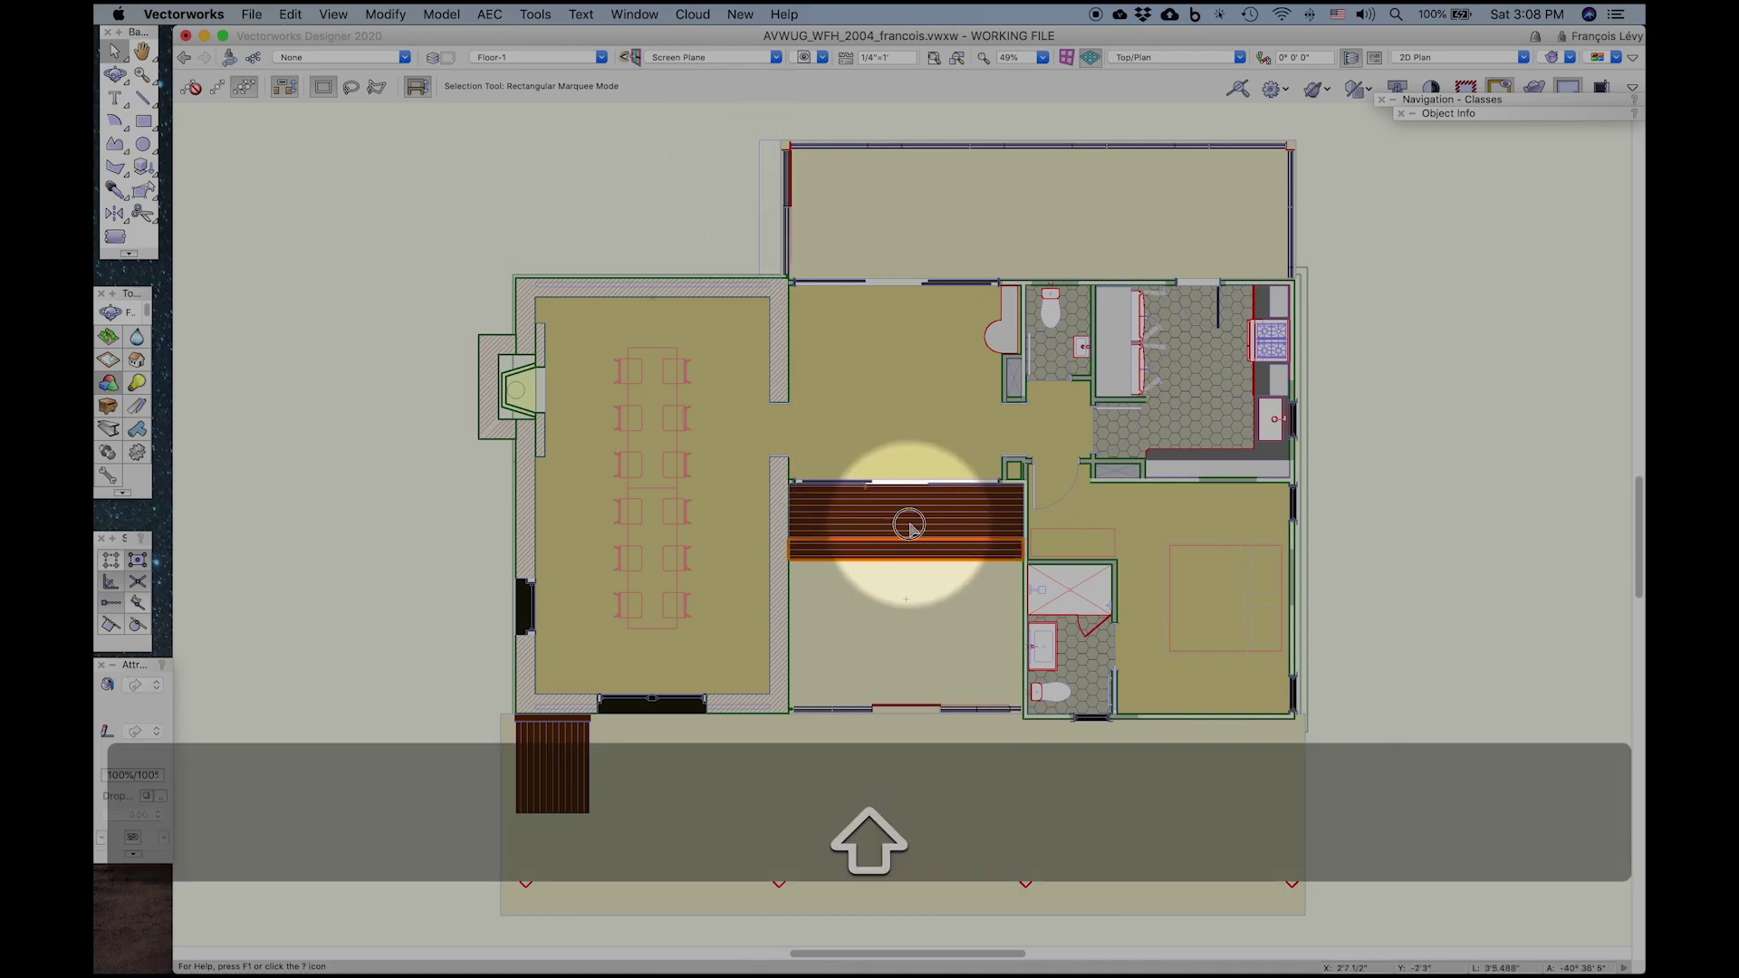
left_click(906, 528, "shift")
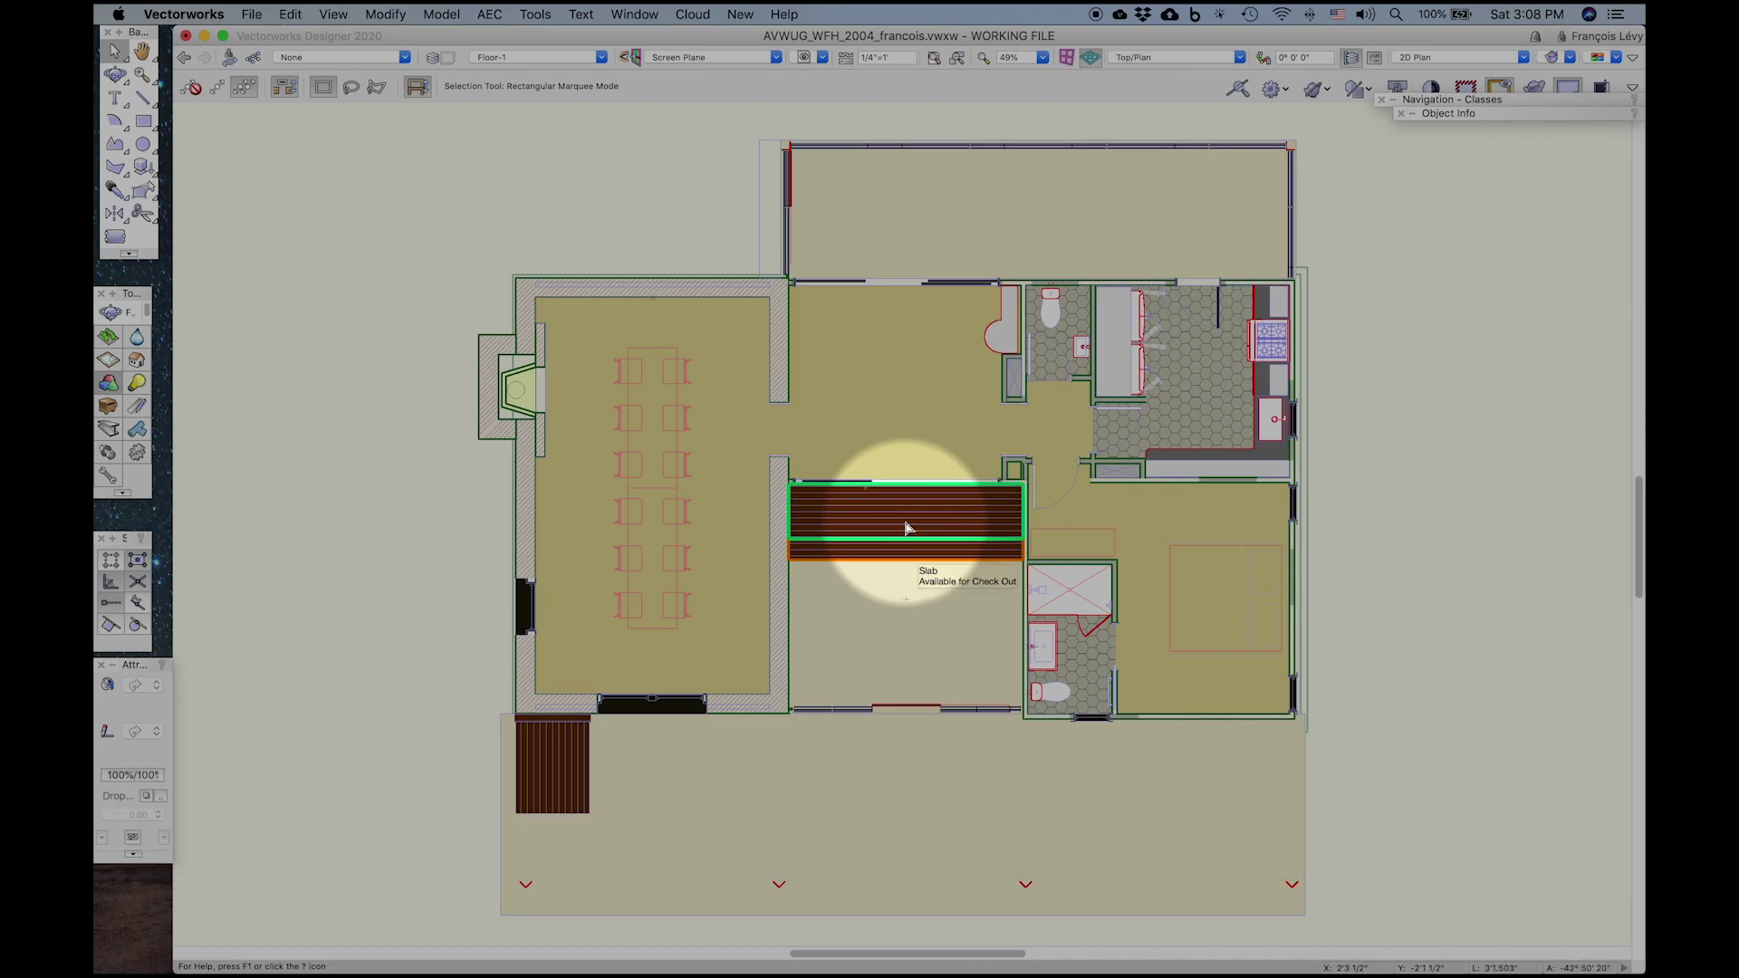
key("BackSpace")
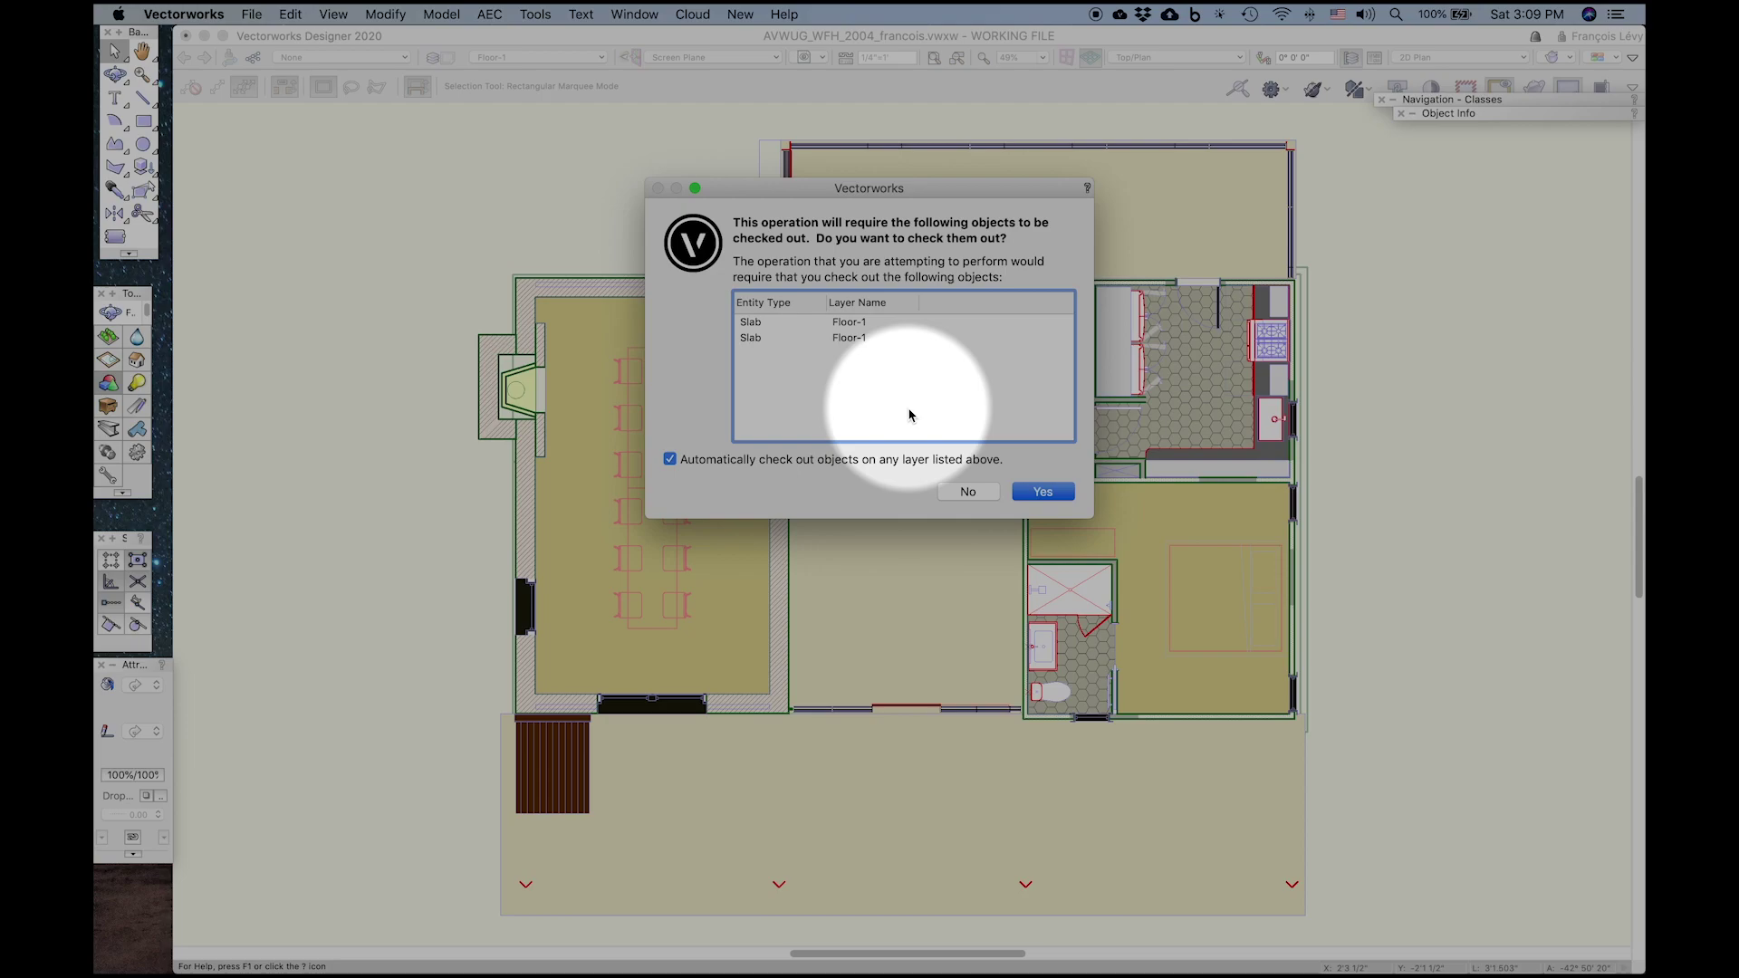
left_click(1050, 498)
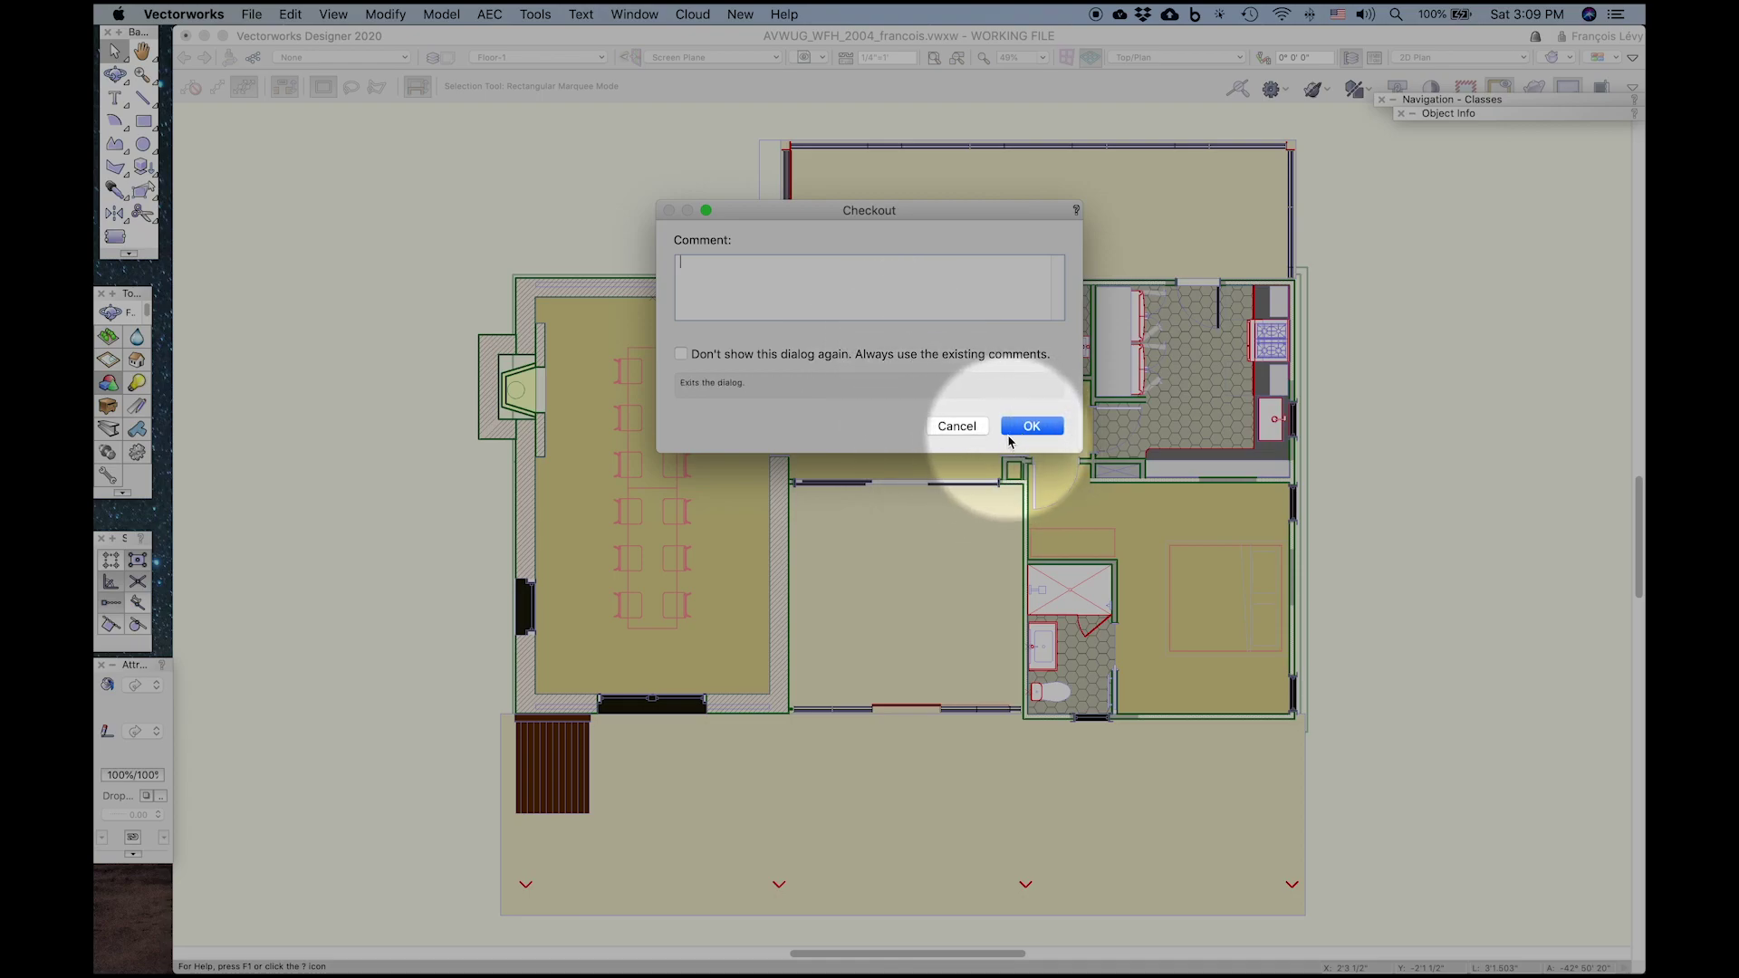
left_click(1021, 427)
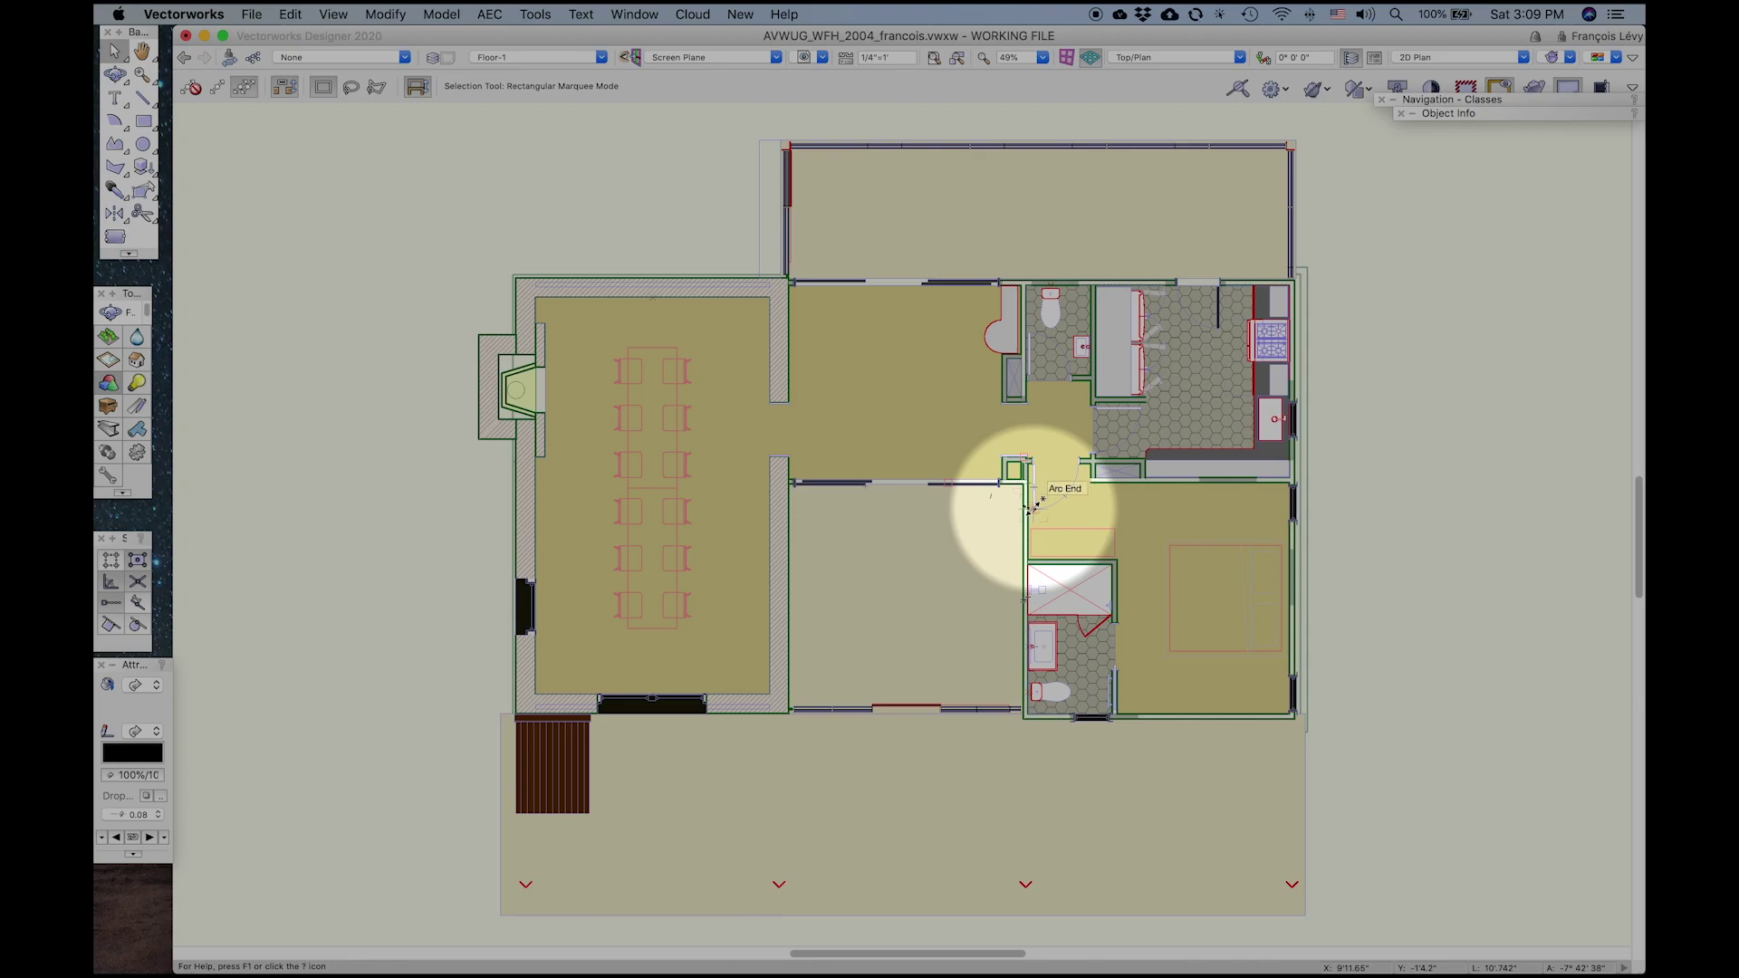
Force Select the long dining table with its chairs and move it horizontally by 24 toward the courtyard.
right_click(674, 566)
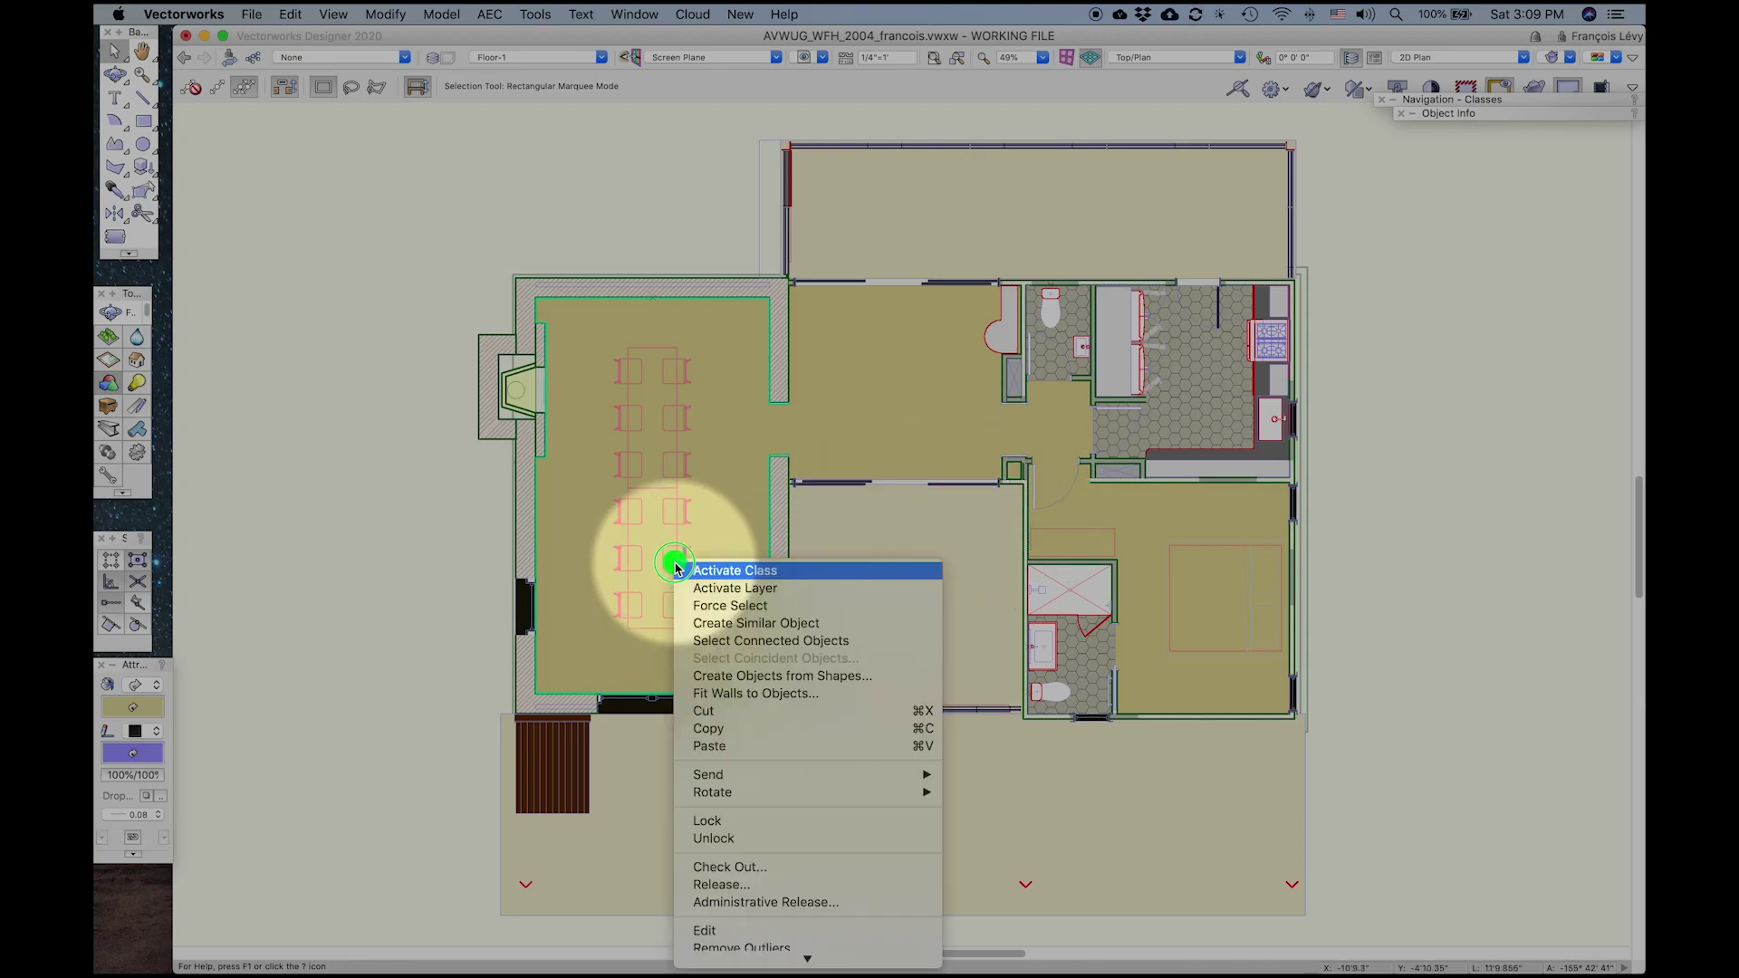
left_click(702, 605)
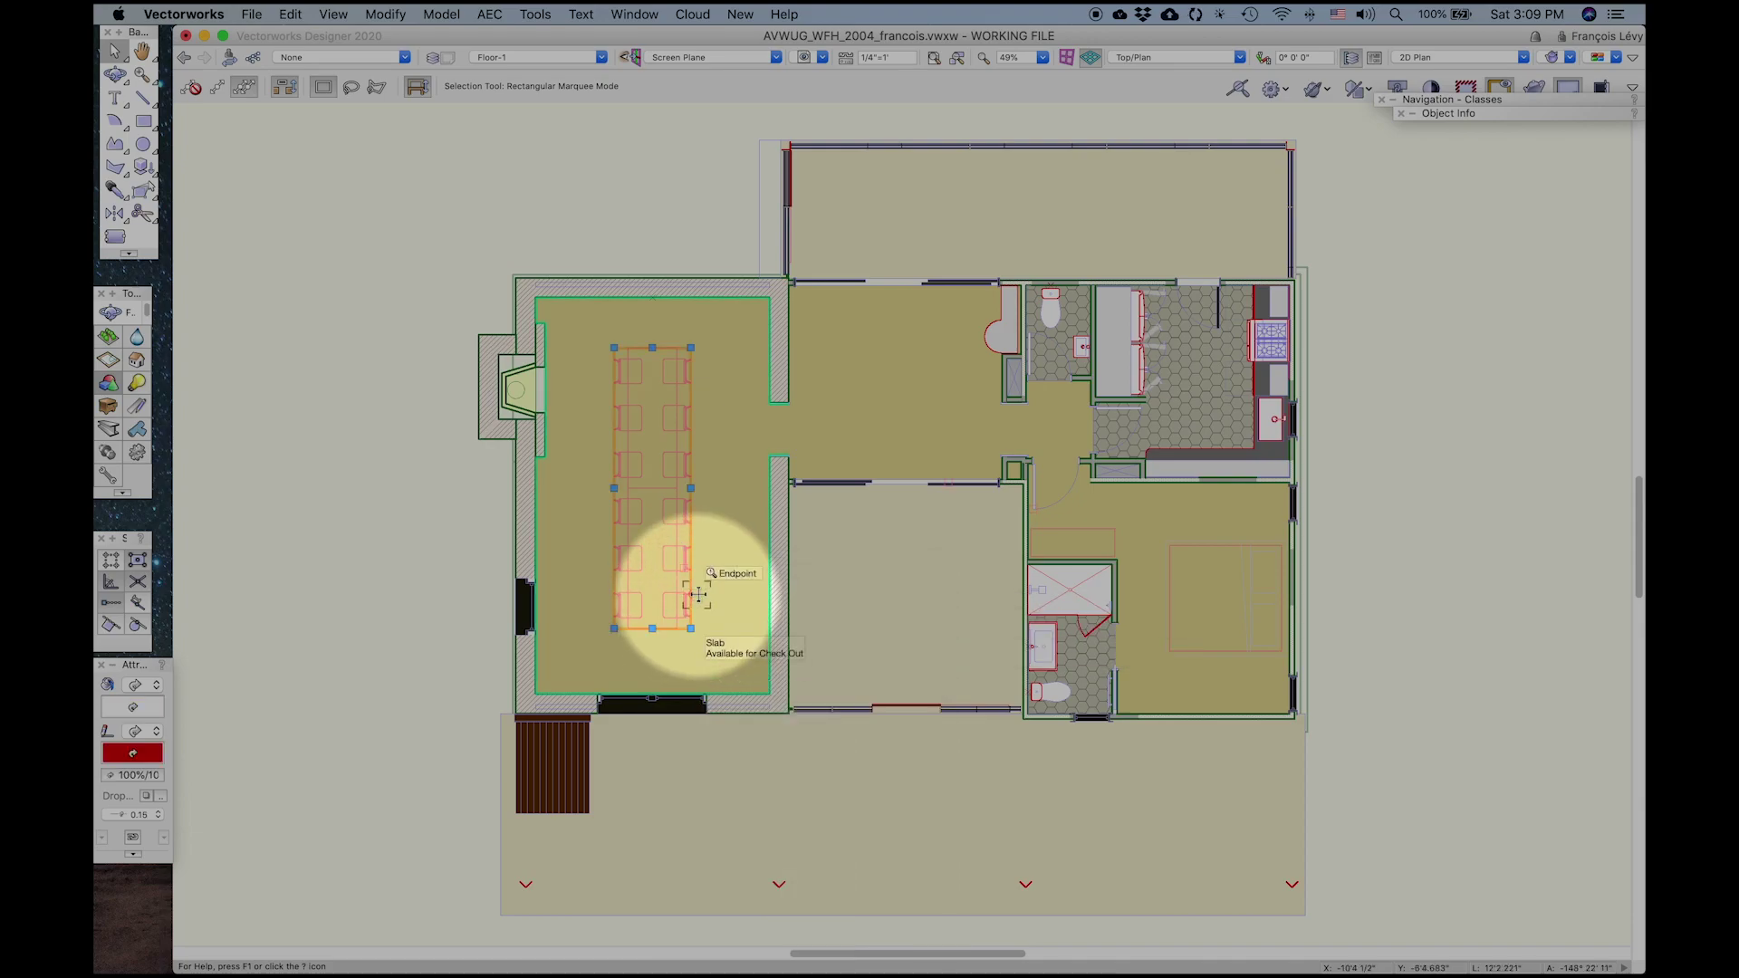
key("super+m")
type("24")
key("Return")
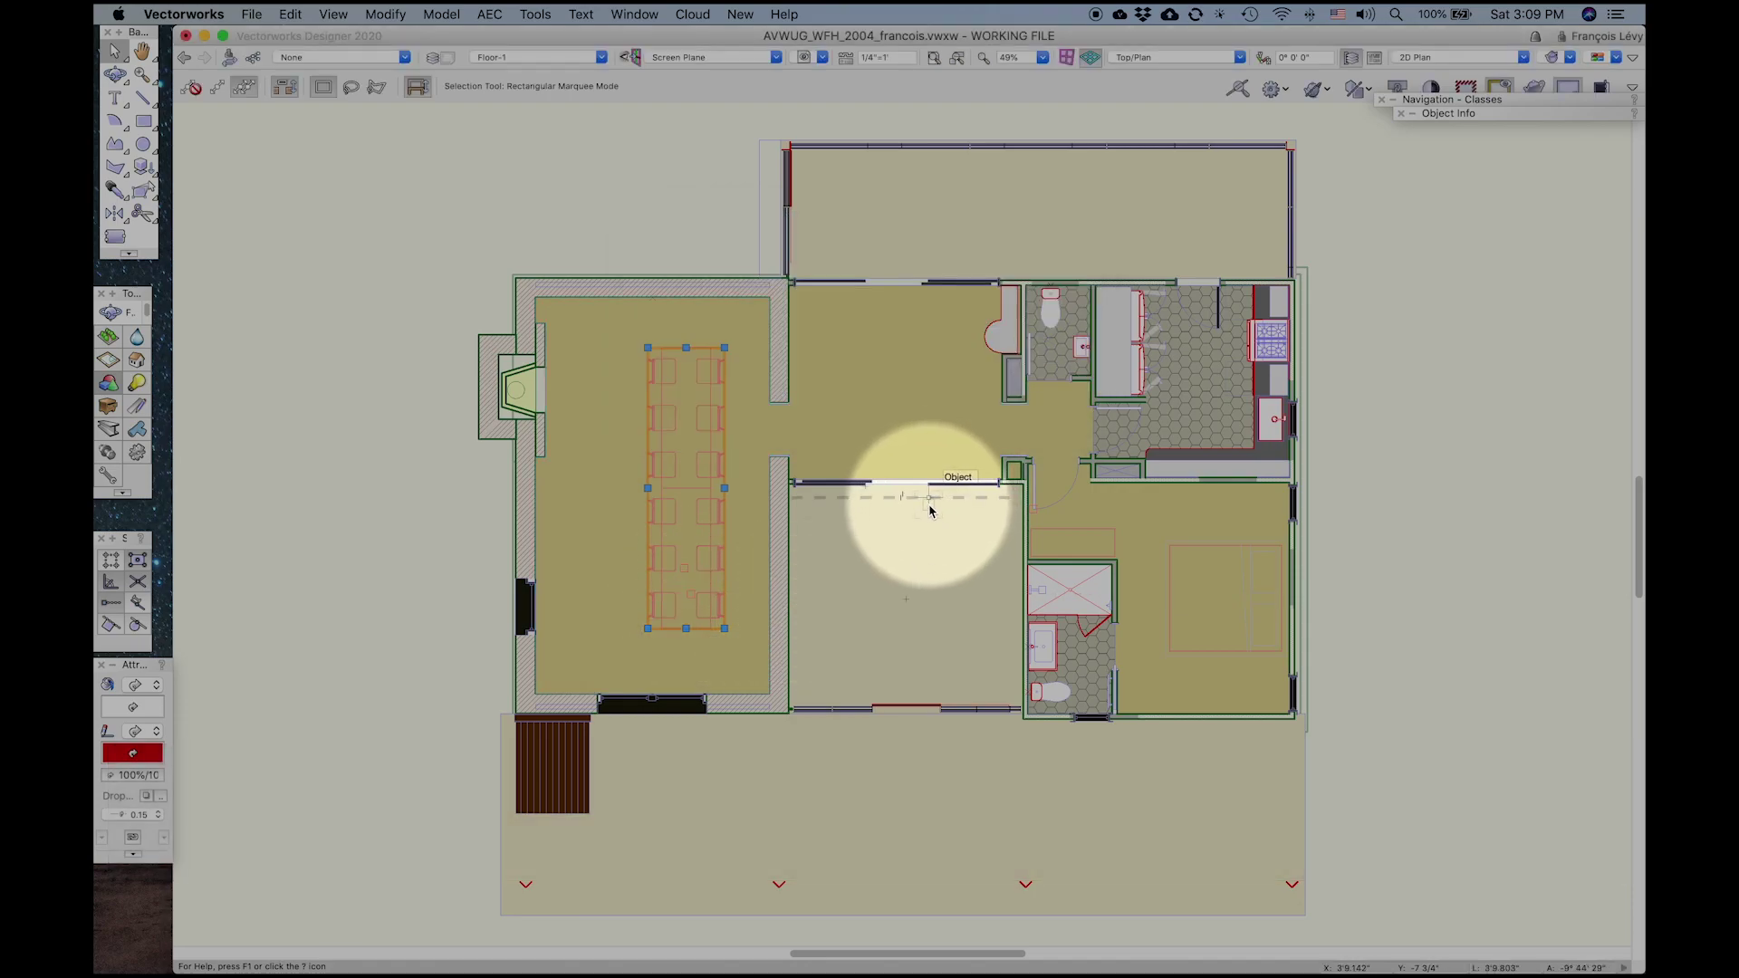
Undo the dining table move and the deck slab deletion, and clear the selection.
key("super+z")
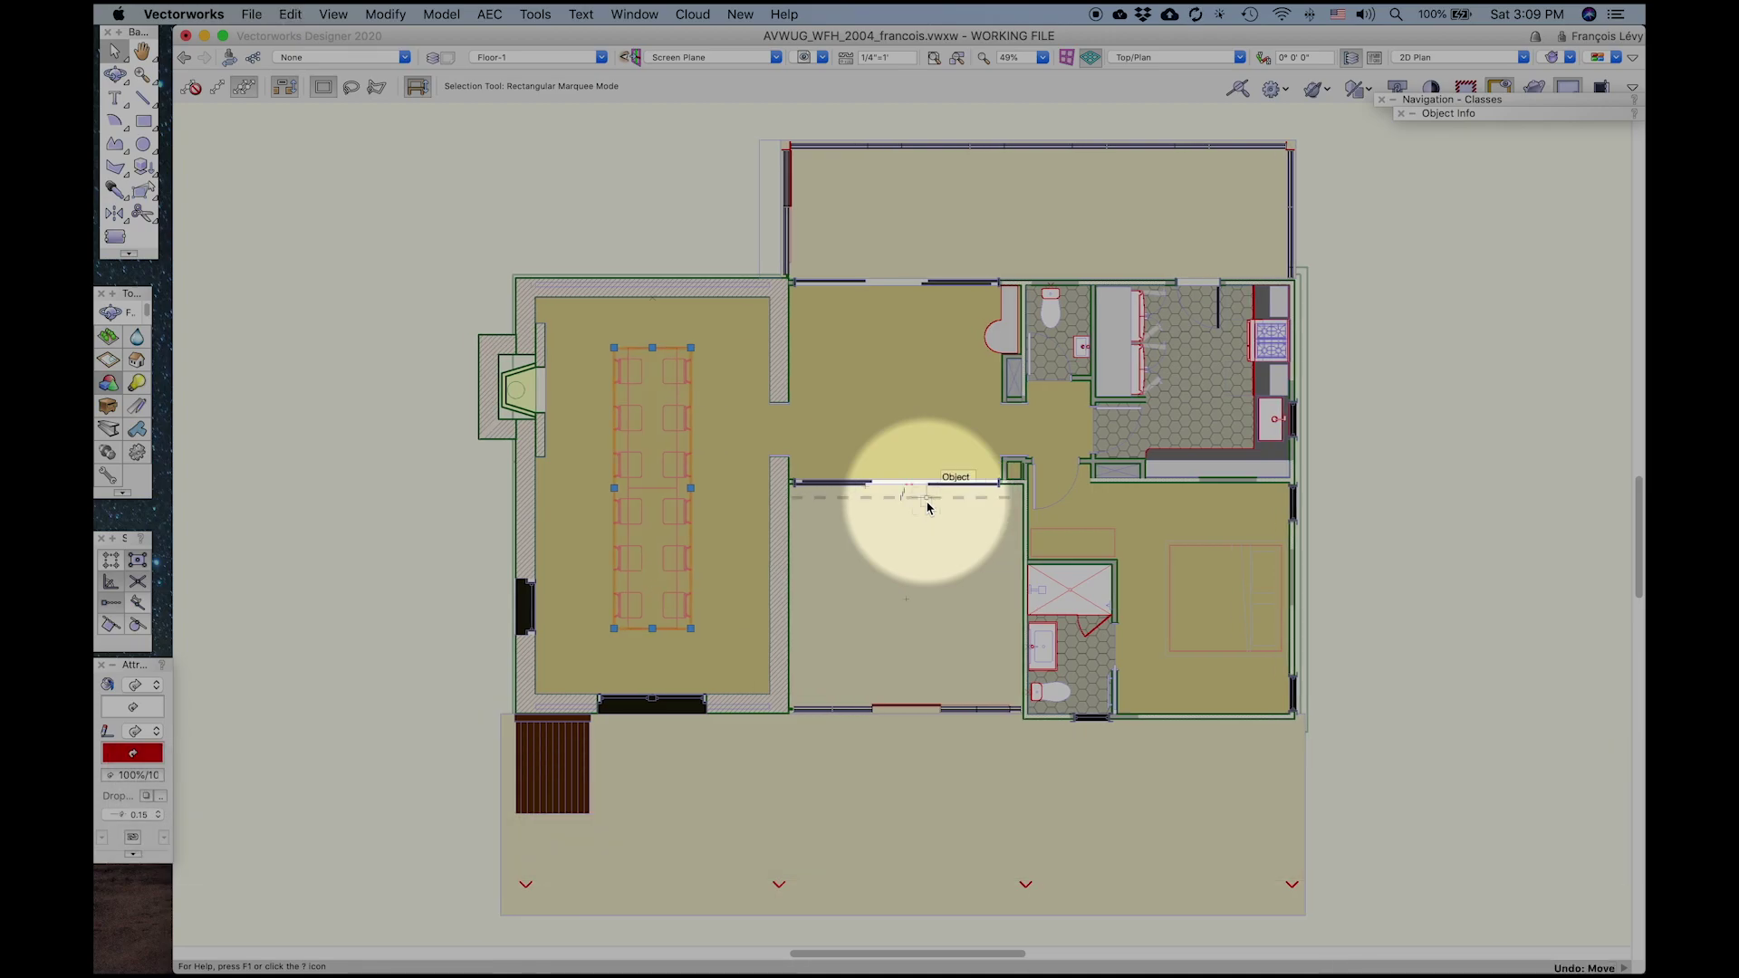
key("super+z")
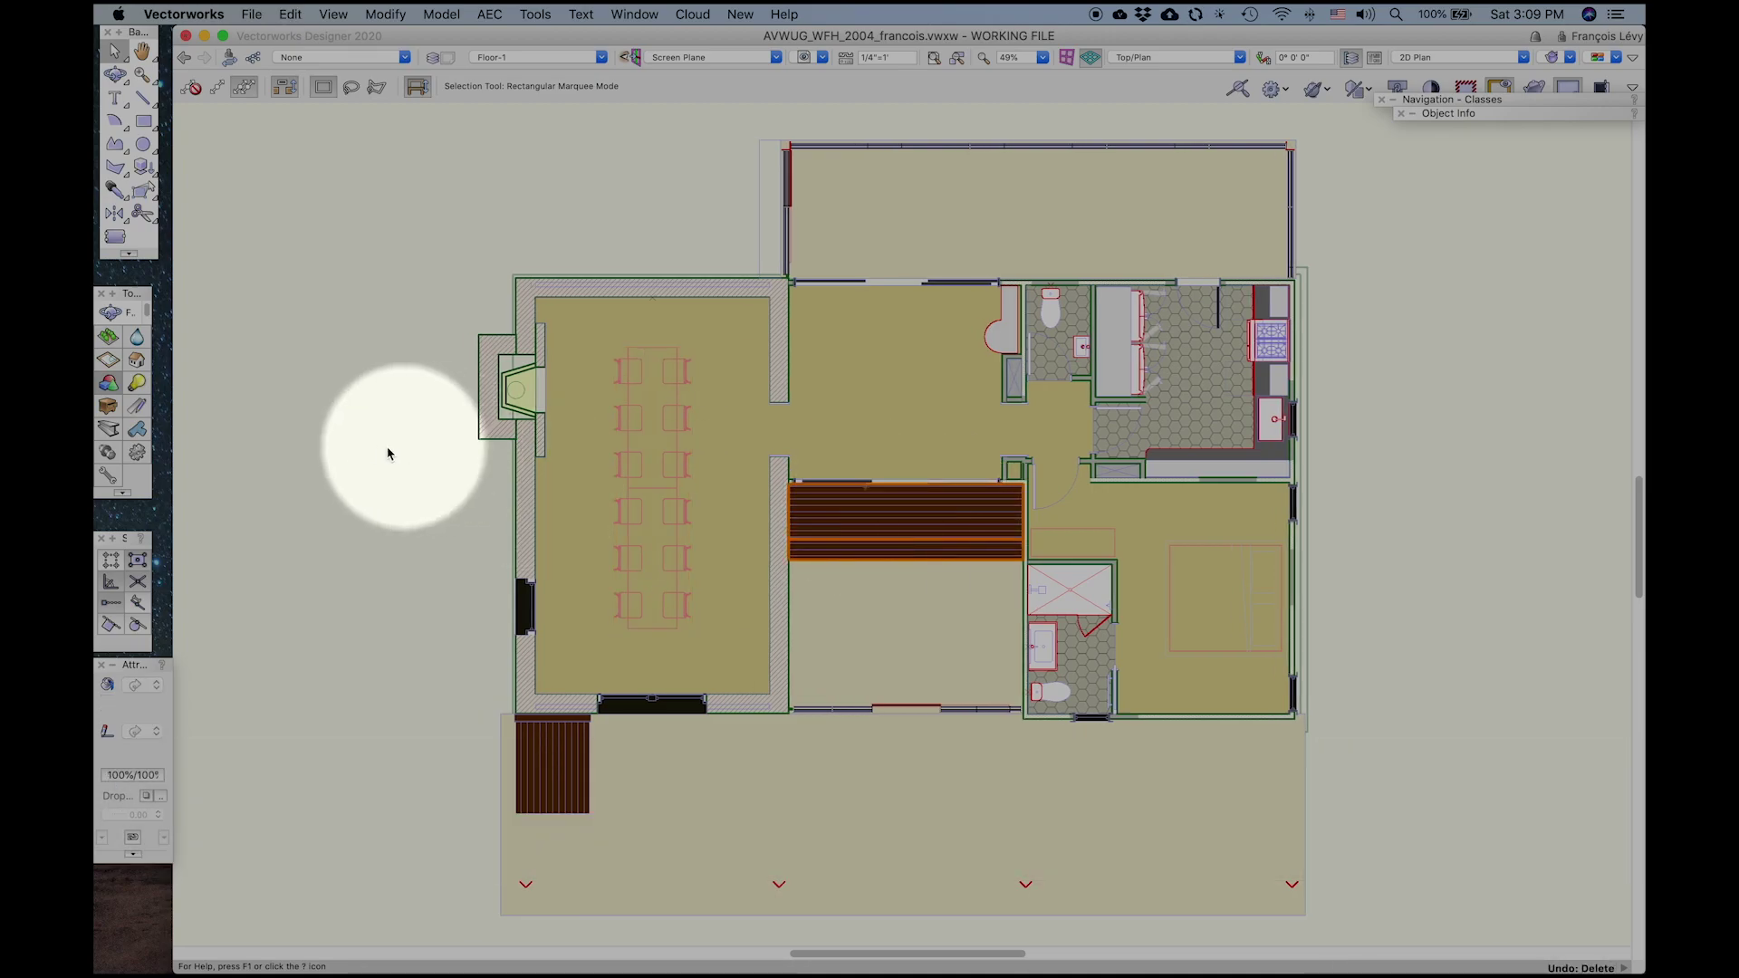
left_click(388, 453)
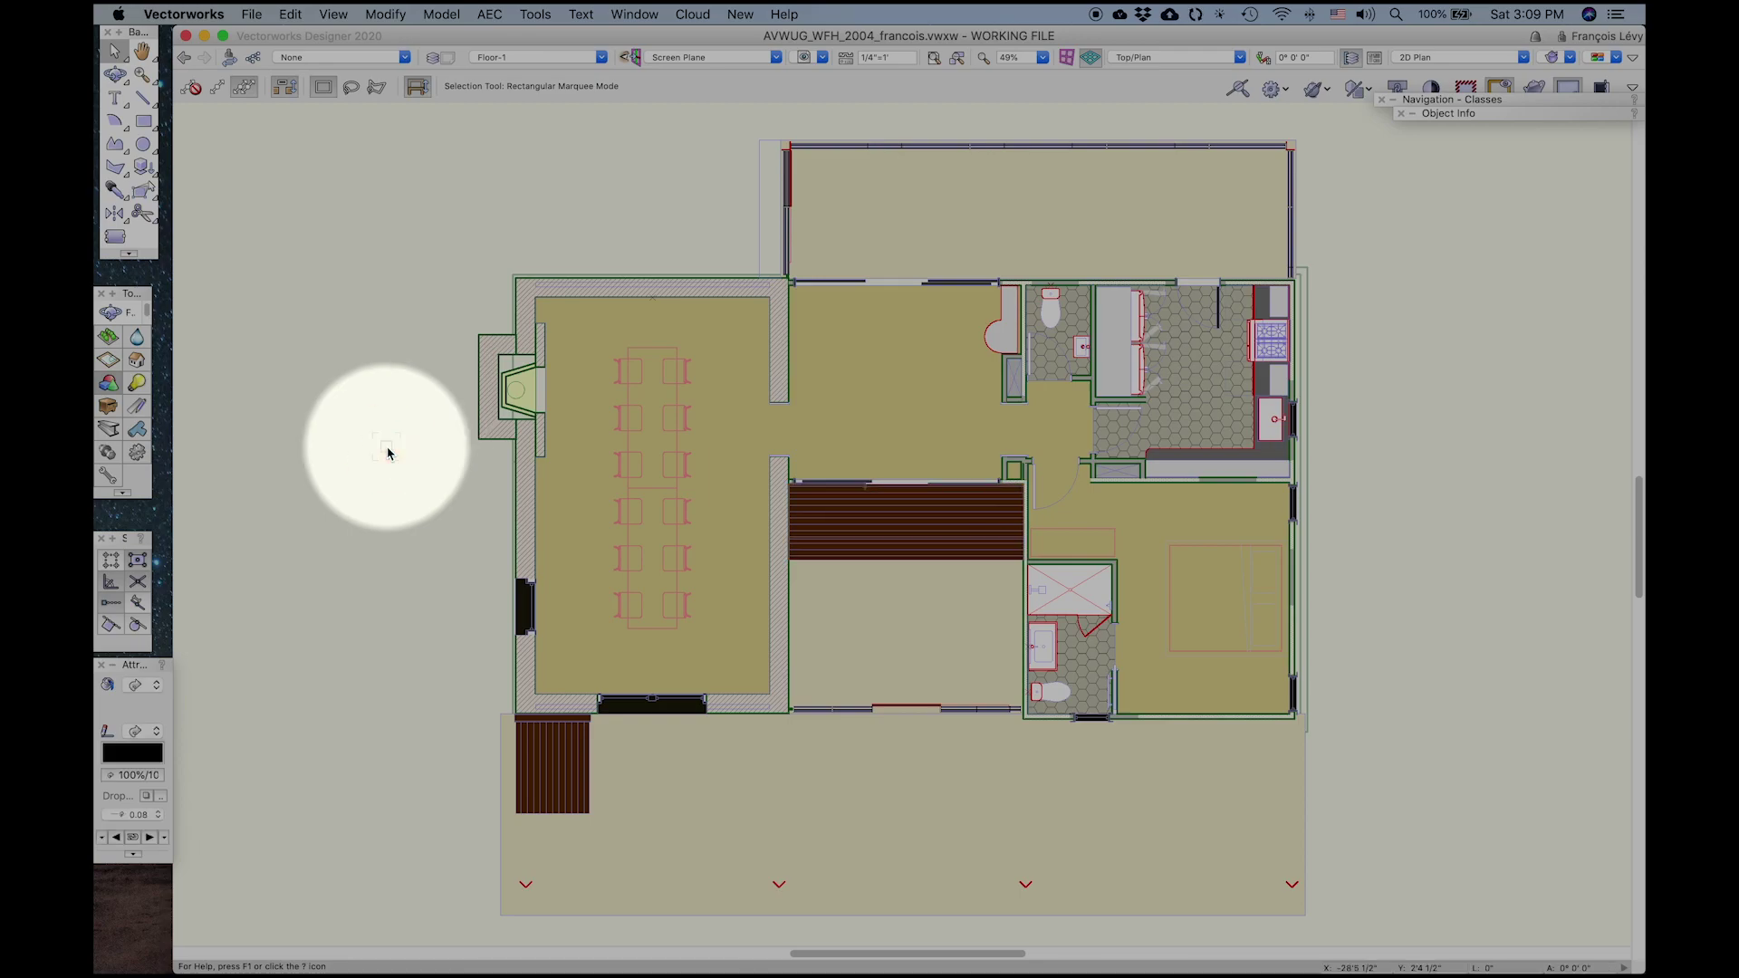
Save and commit the working file without a comment, storing it under the suggested name in the AVWUG 2004 folder.
left_click(253, 14)
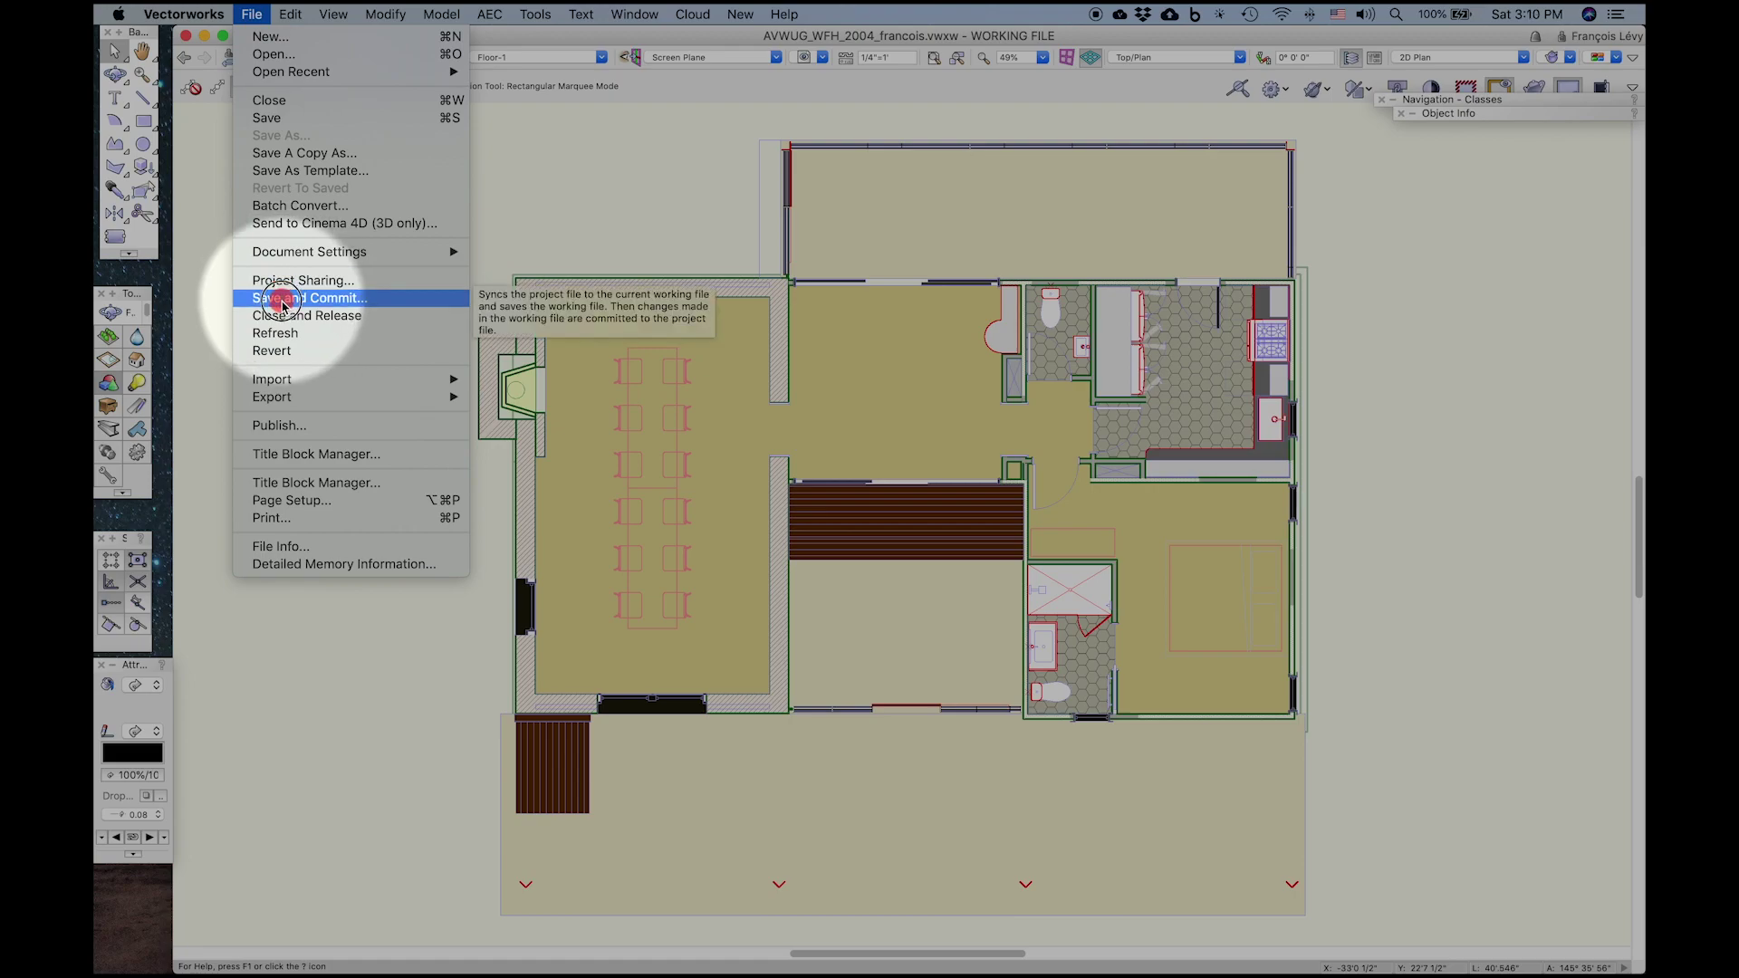
left_click(282, 299)
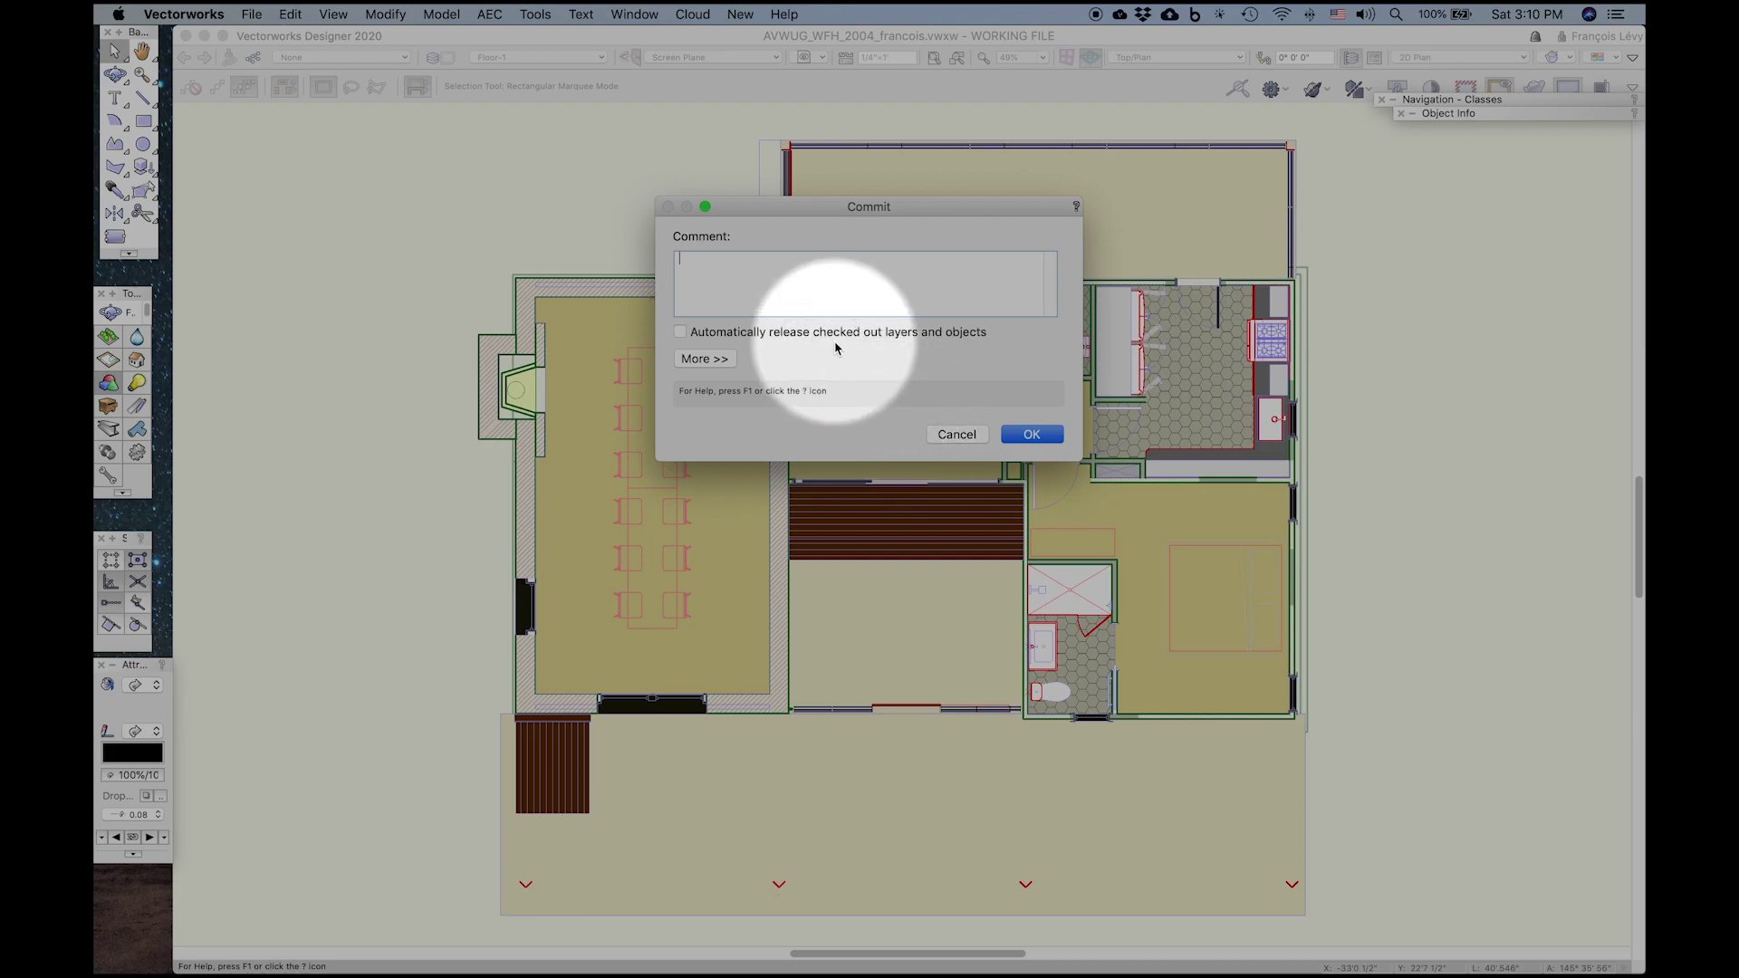
left_click(1025, 435)
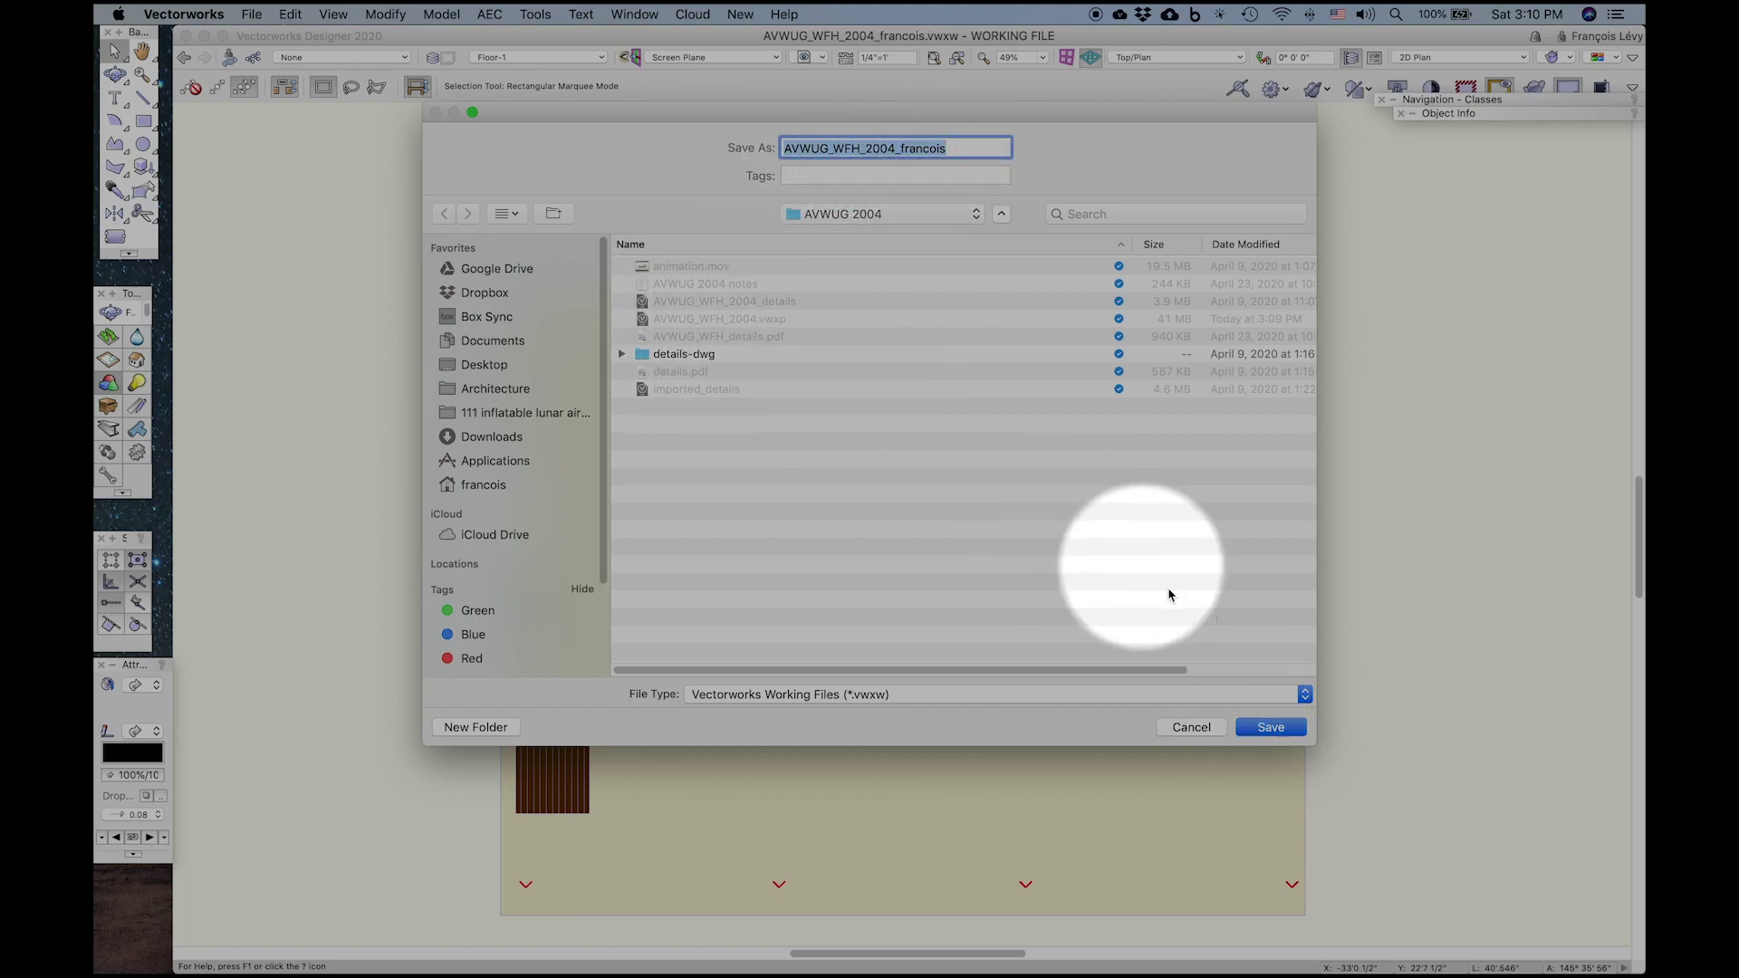
left_click(1279, 730)
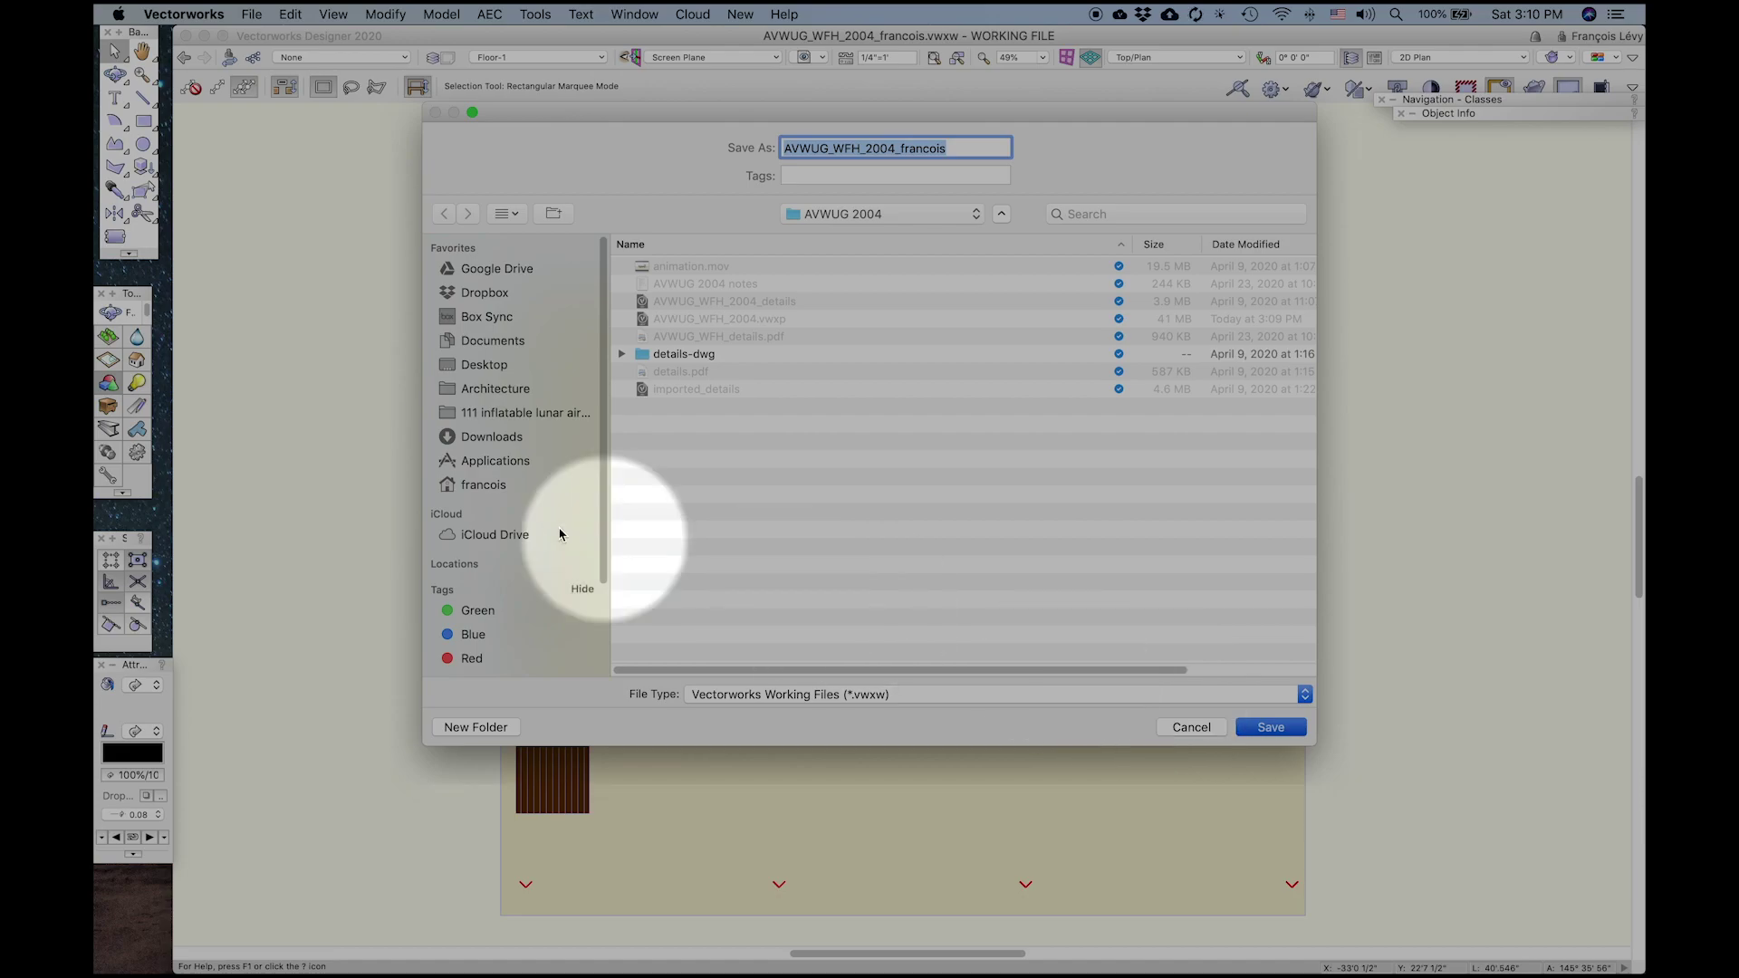
key("Return")
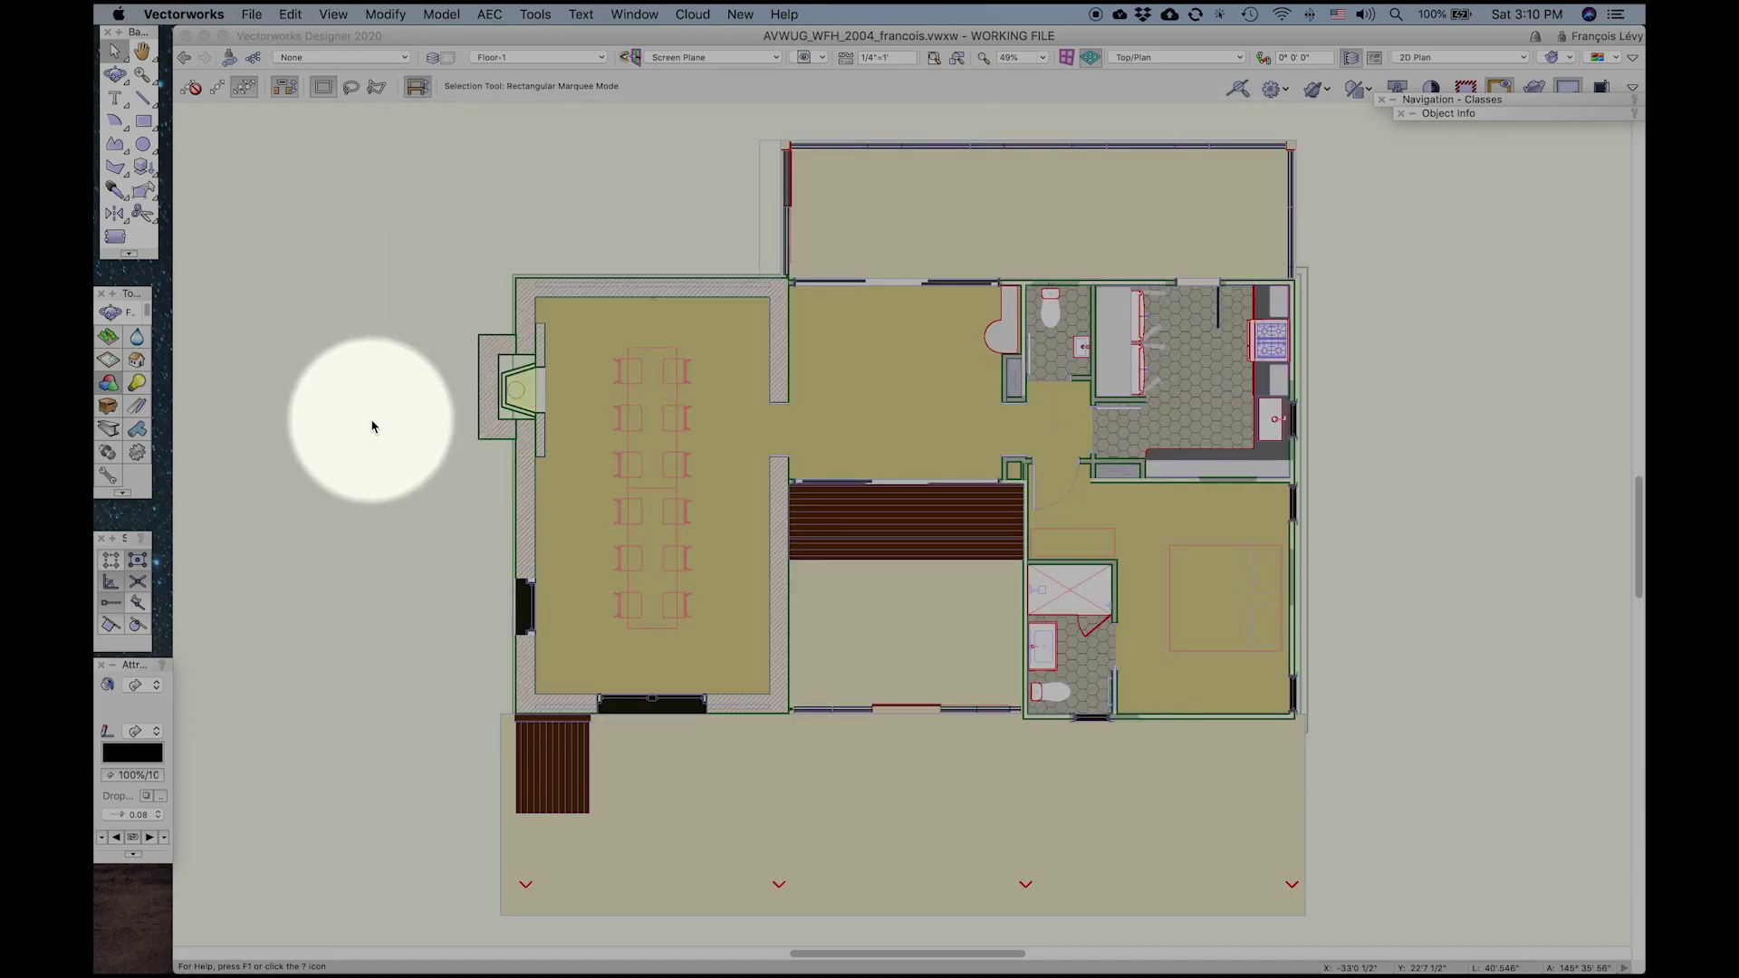
Close and release the working file, and dismiss the file-opening dialog.
left_click(256, 15)
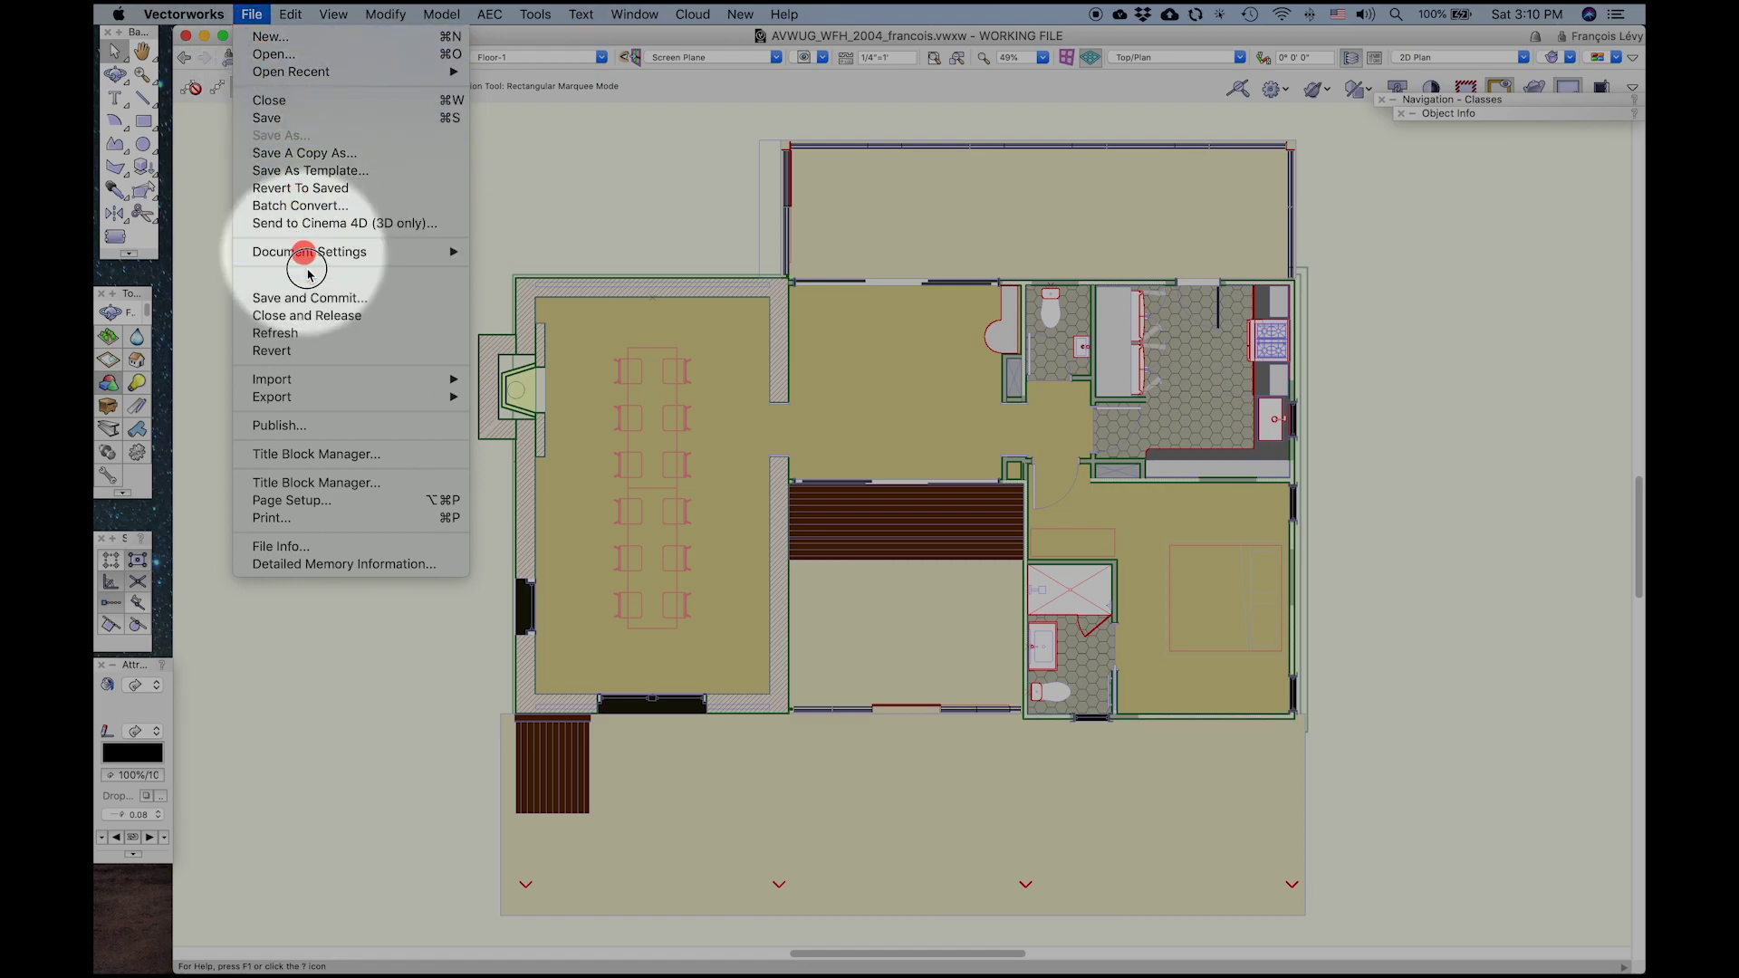
left_click(310, 300)
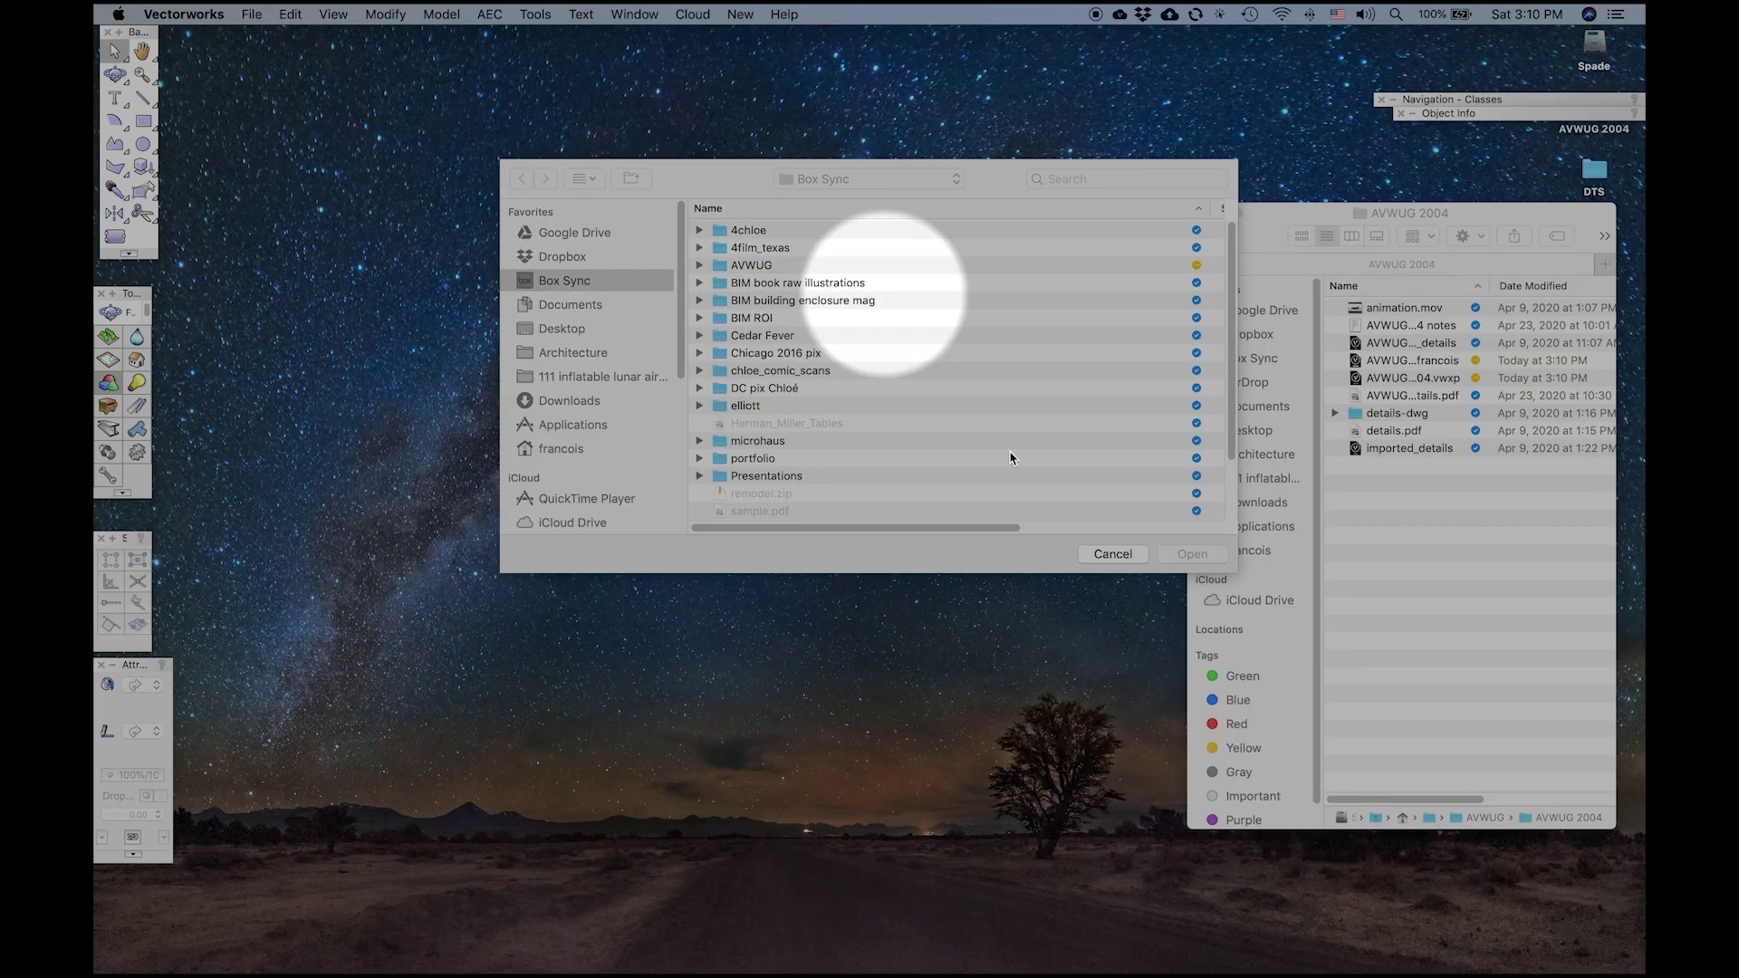
left_click(1113, 554)
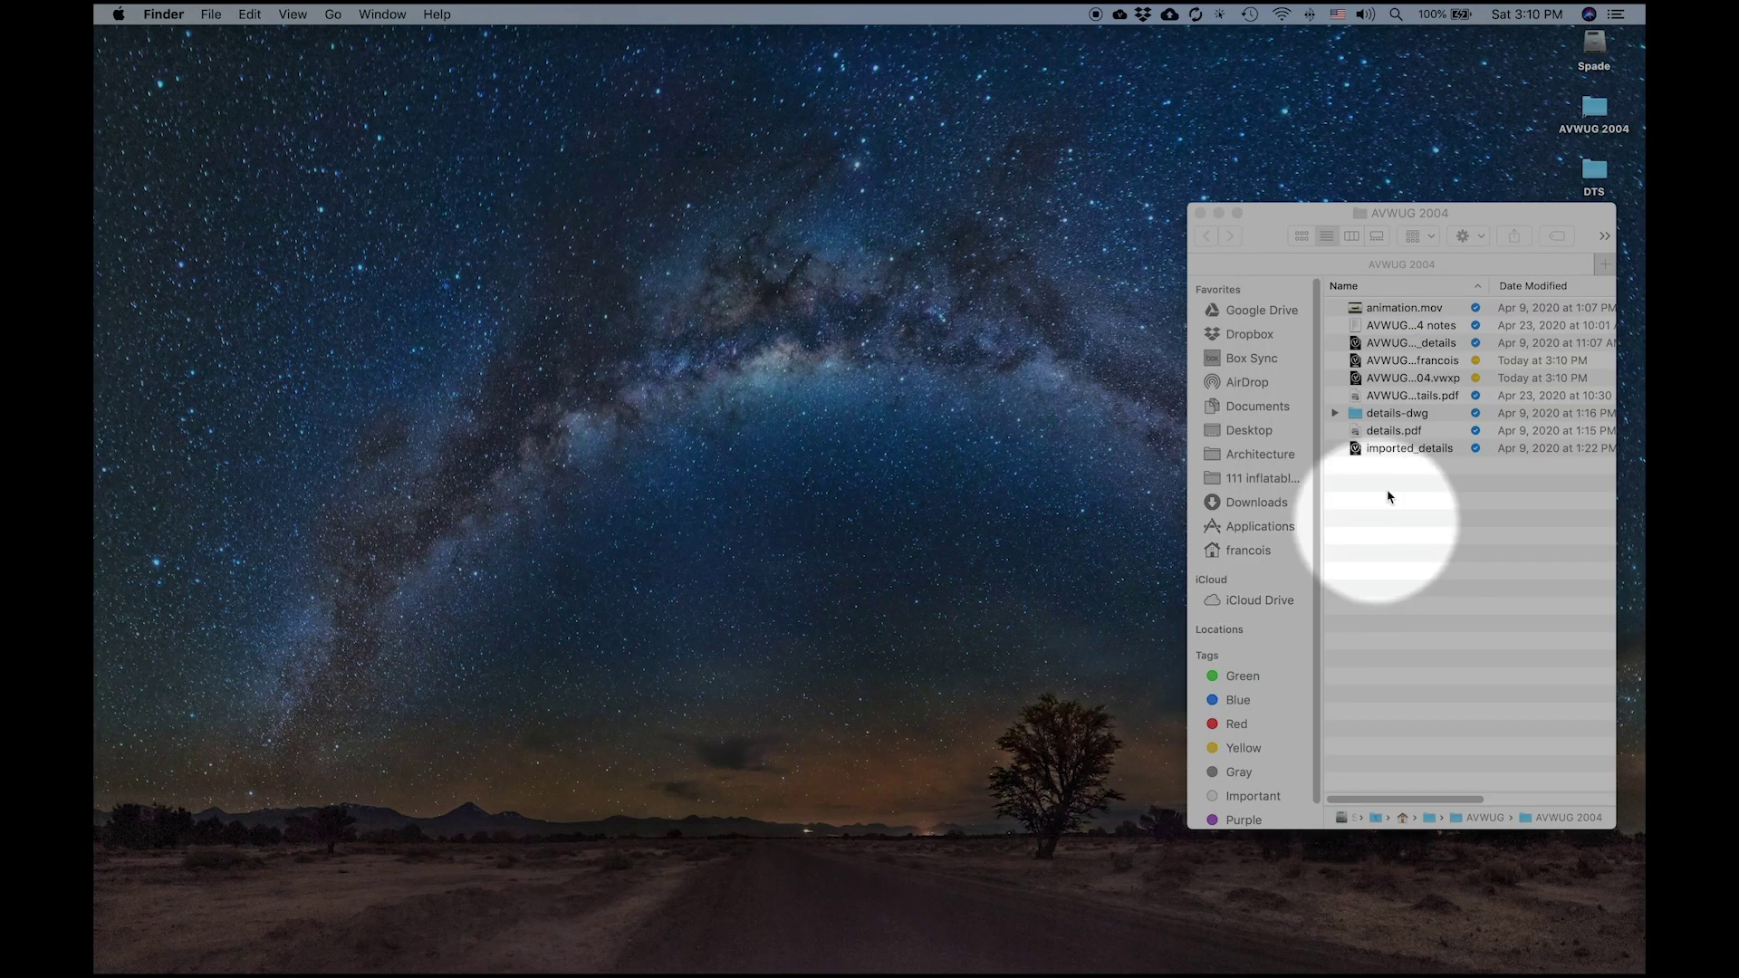
In Finder, arrange the AVWUG 2004 folder window to show full file names and select the saved working file.
left_click_drag(1466, 218, 1034, 168)
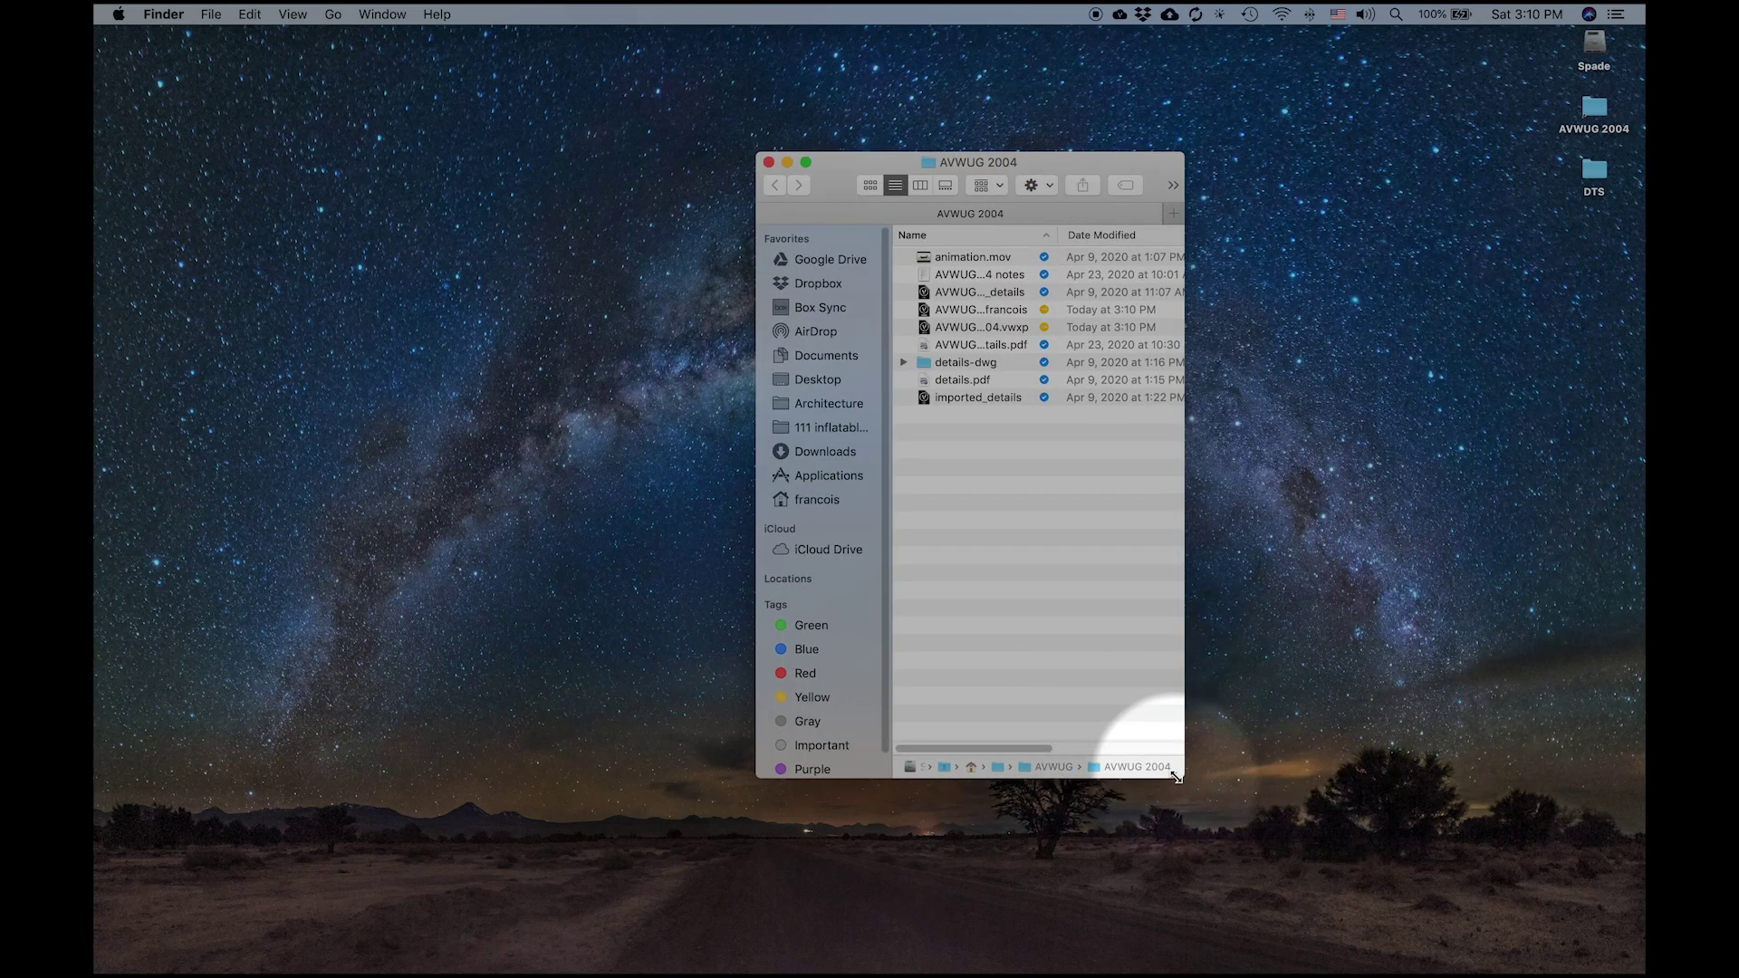
left_click_drag(1177, 774, 1455, 639)
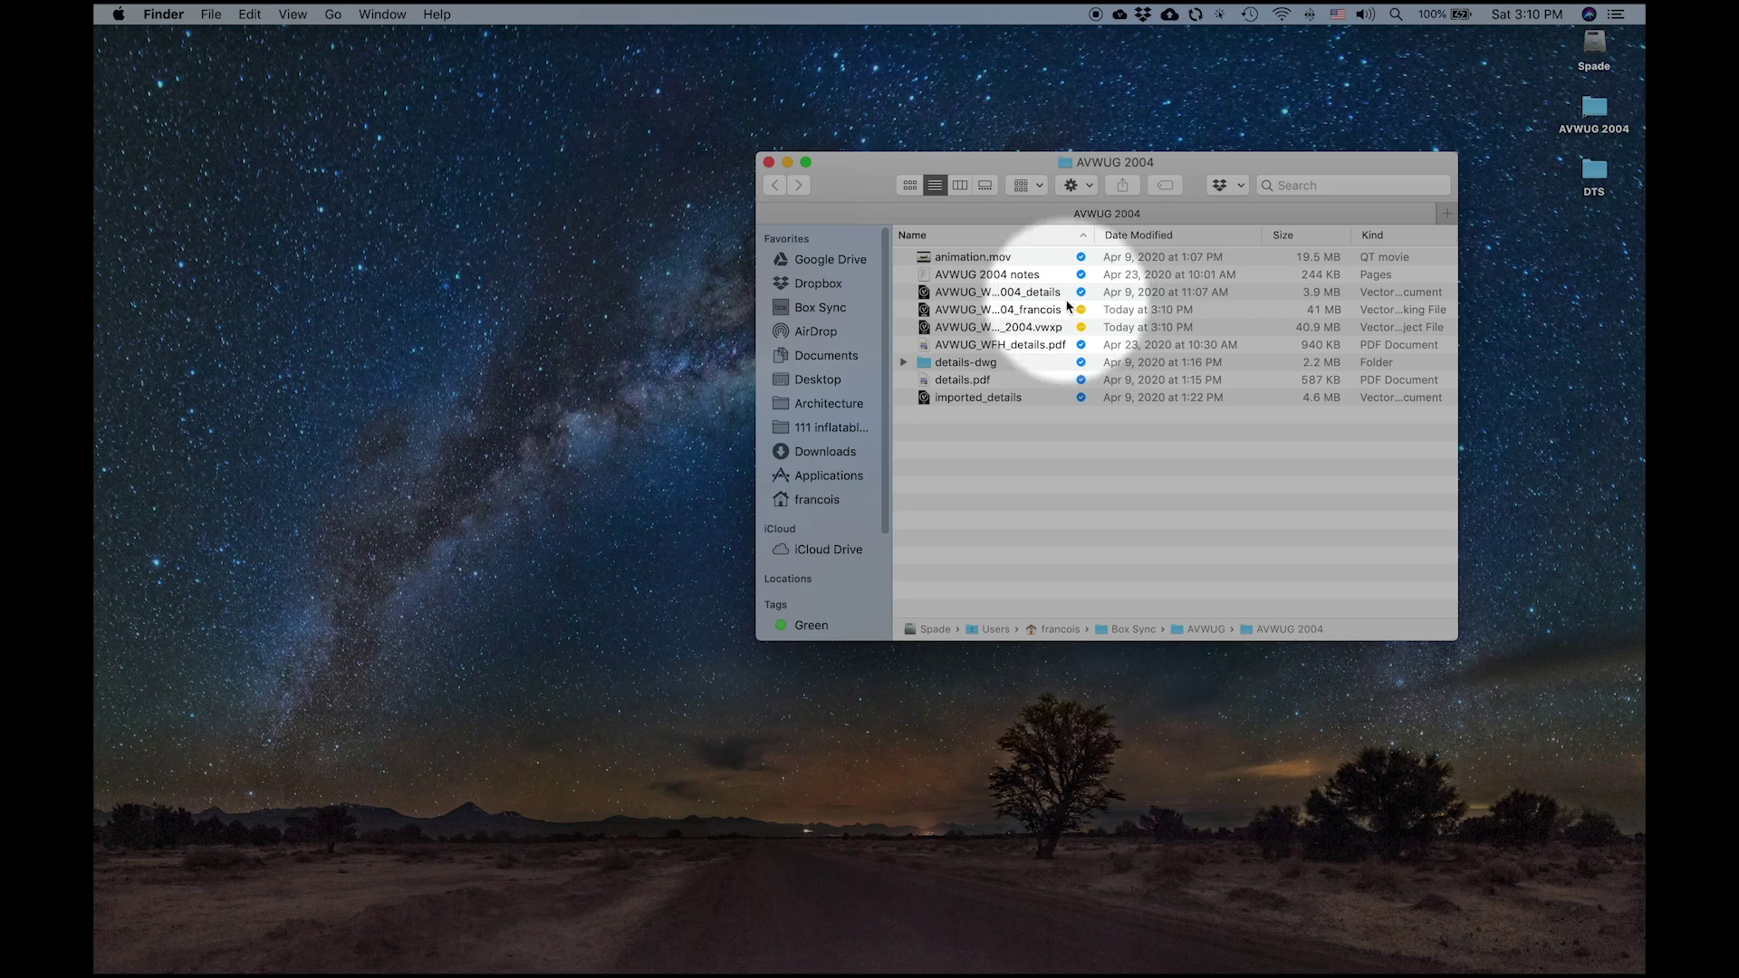
left_click_drag(1096, 234, 1206, 240)
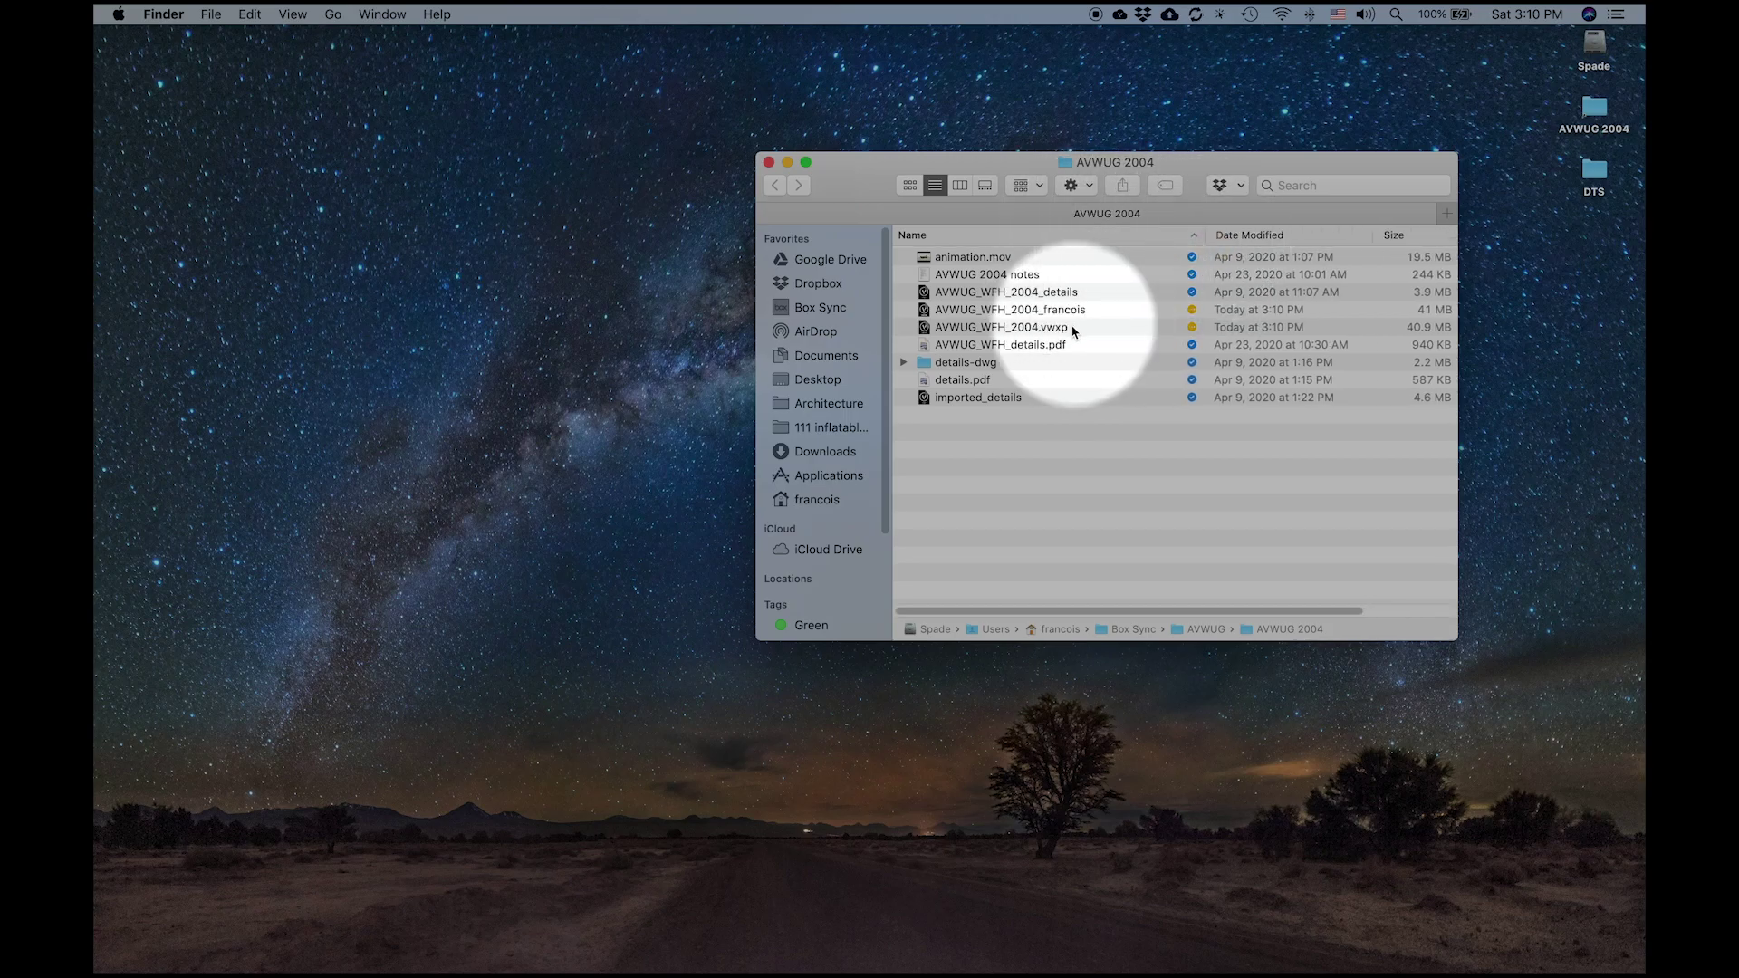
left_click(1062, 315)
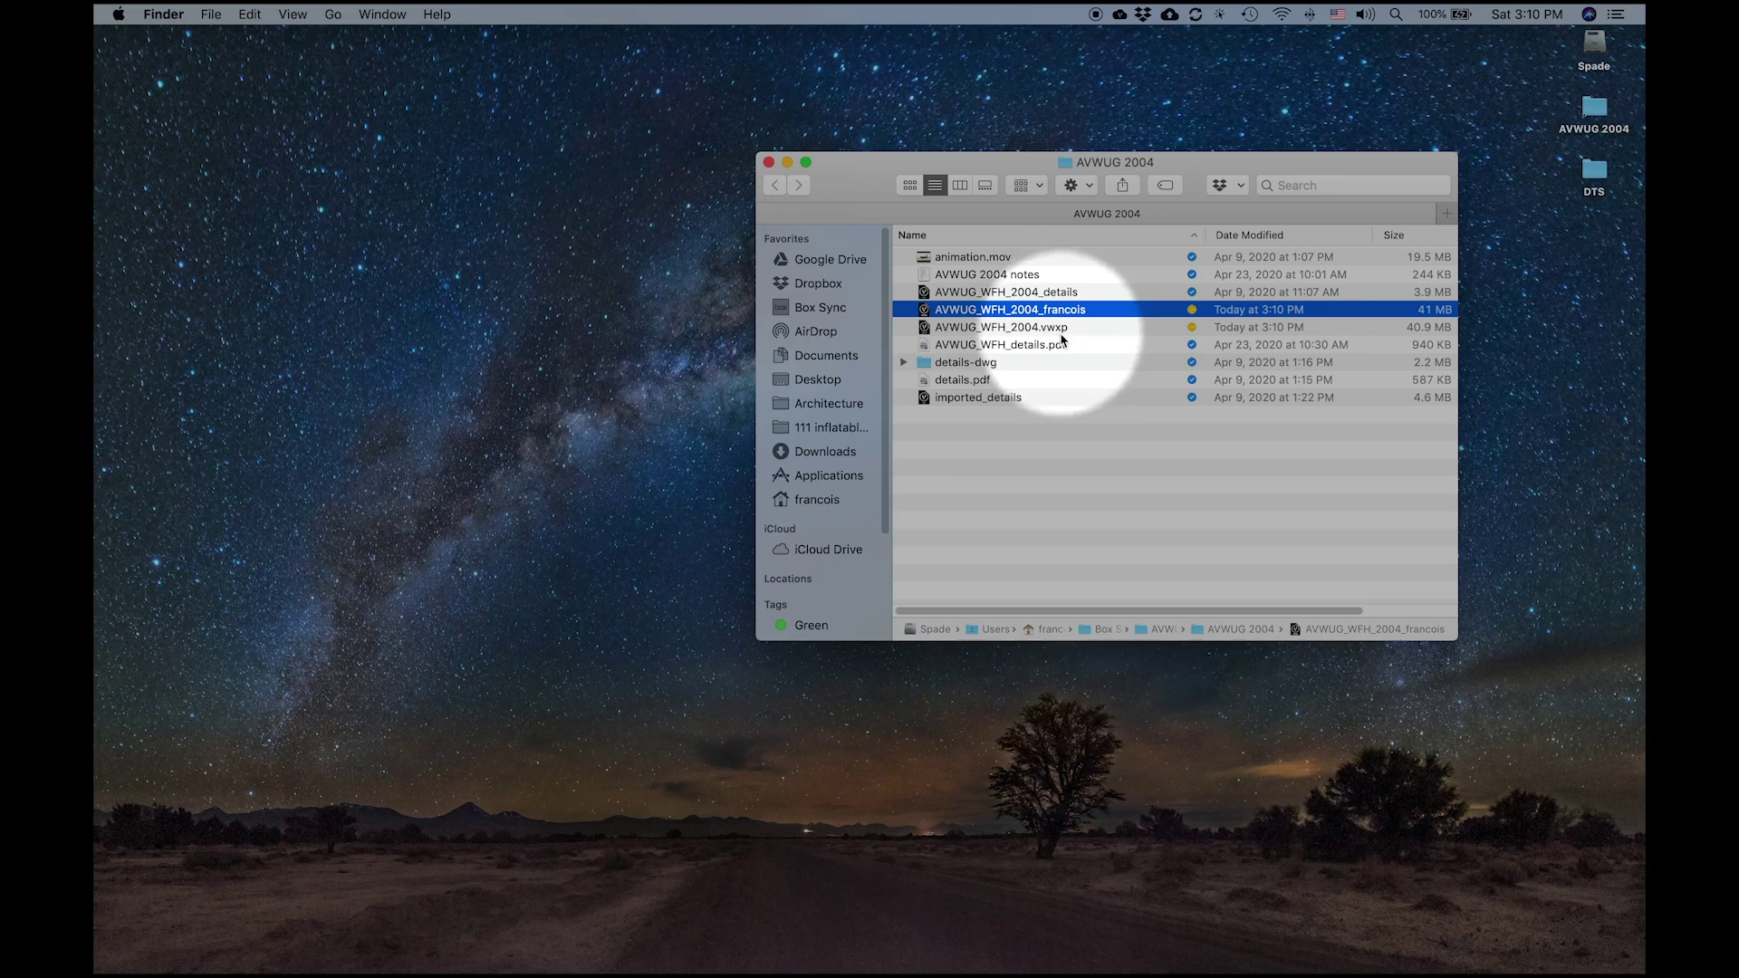
Open the working file in Vectorworks and save a copy in the AVWUG 2004 folder as AVWUG_WFH_2004, using the Vectorworks Drawings (*.vwx) file type.
left_click(1056, 330)
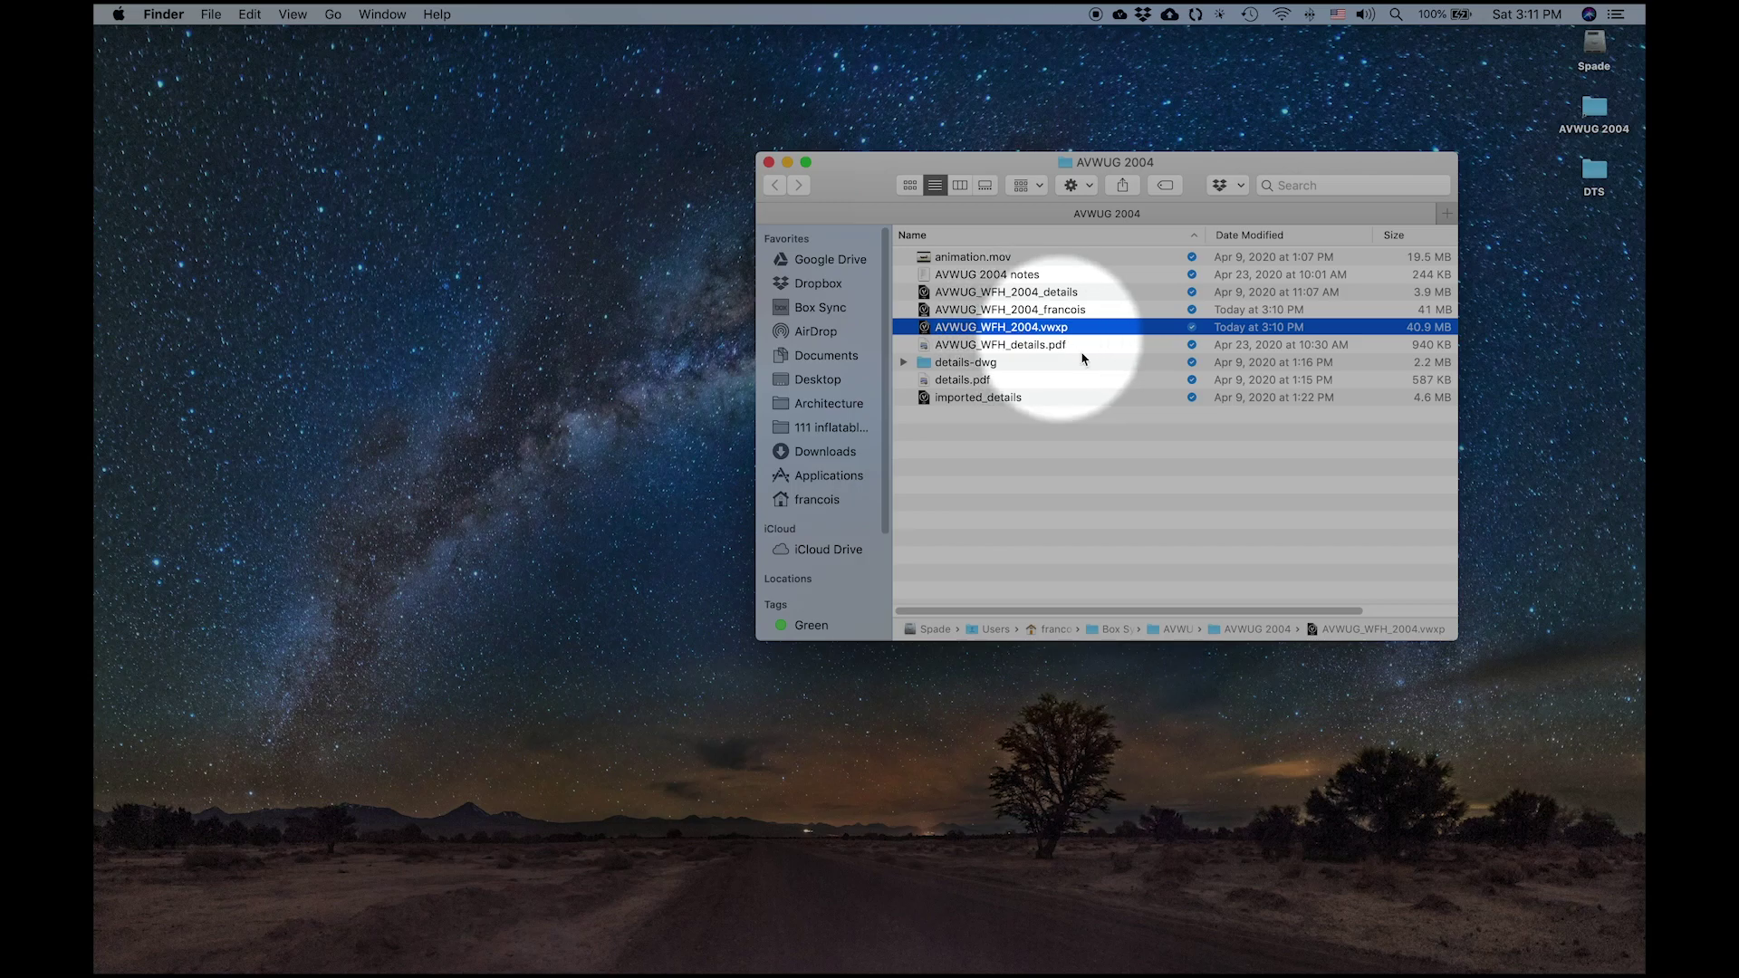
double_click(1050, 309)
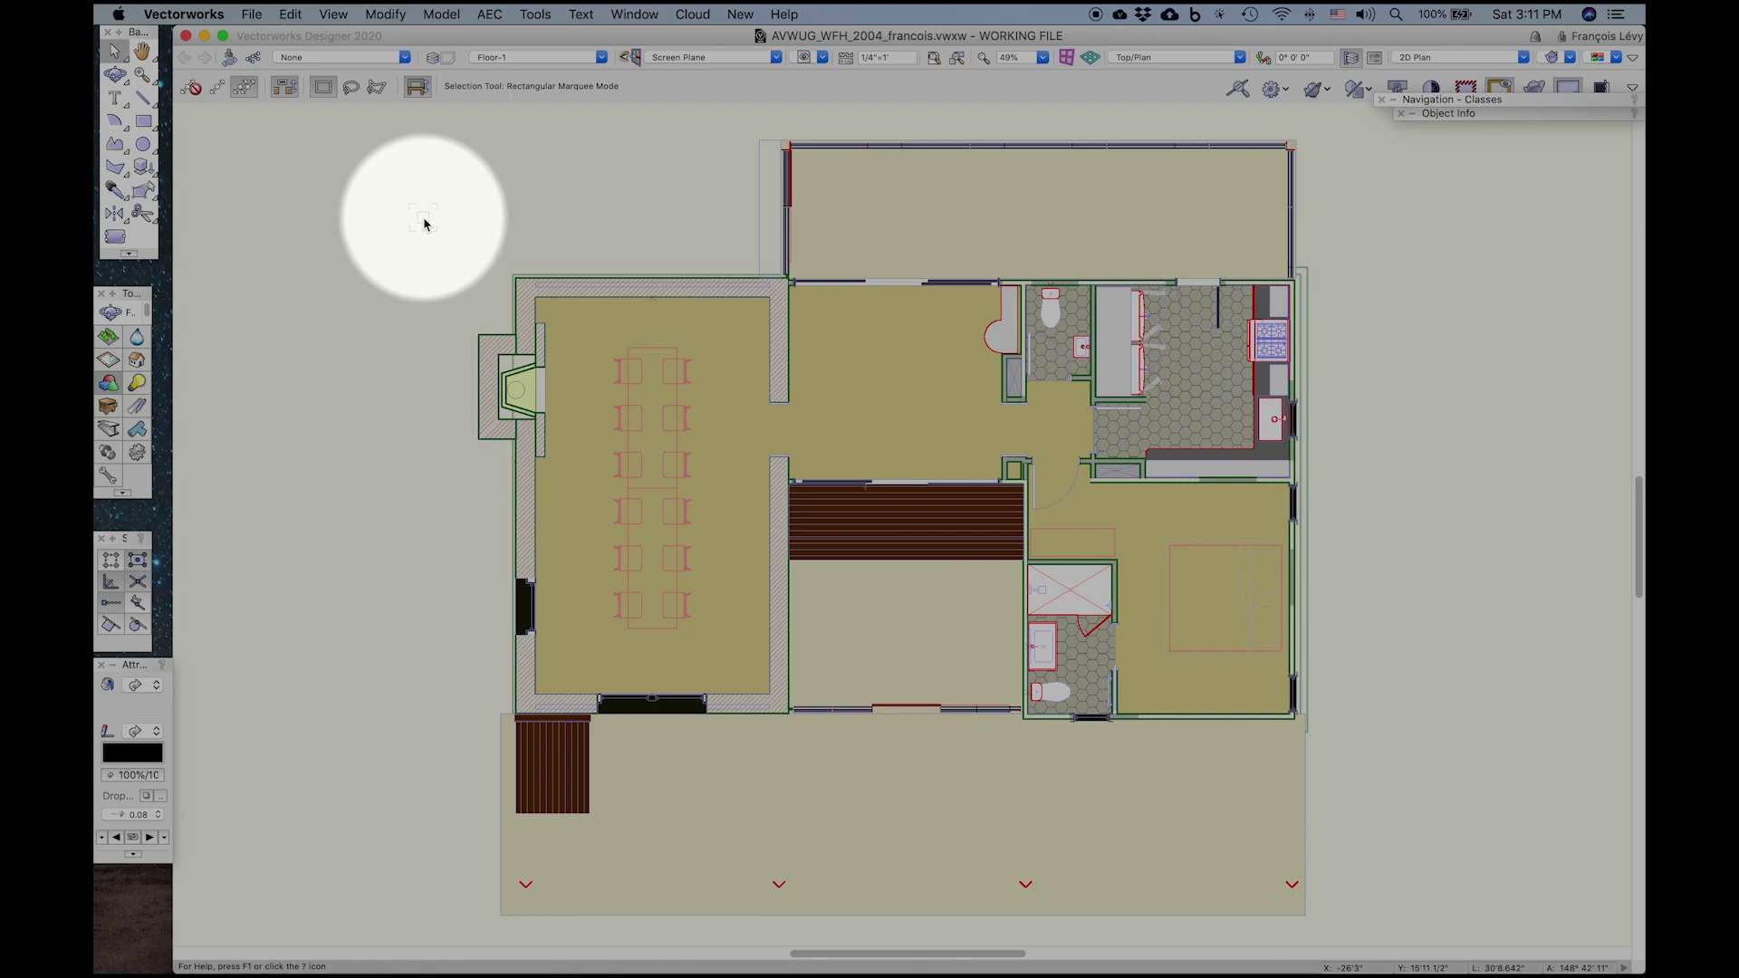
left_click(256, 16)
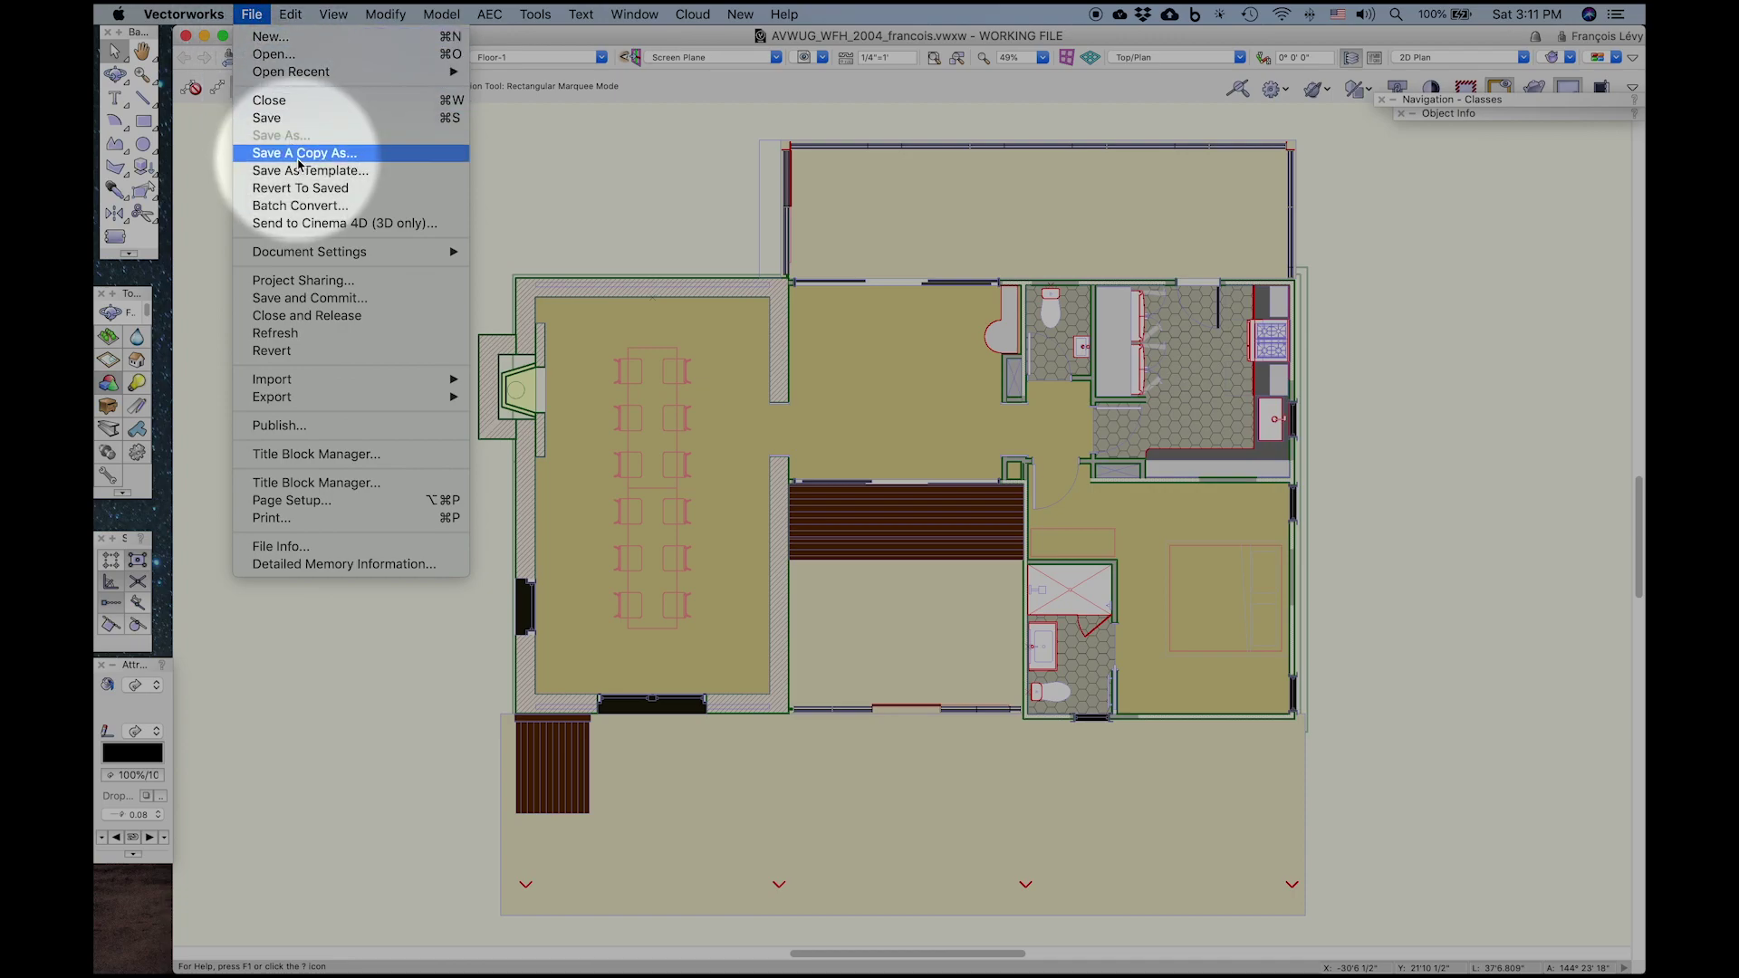
left_click(300, 155)
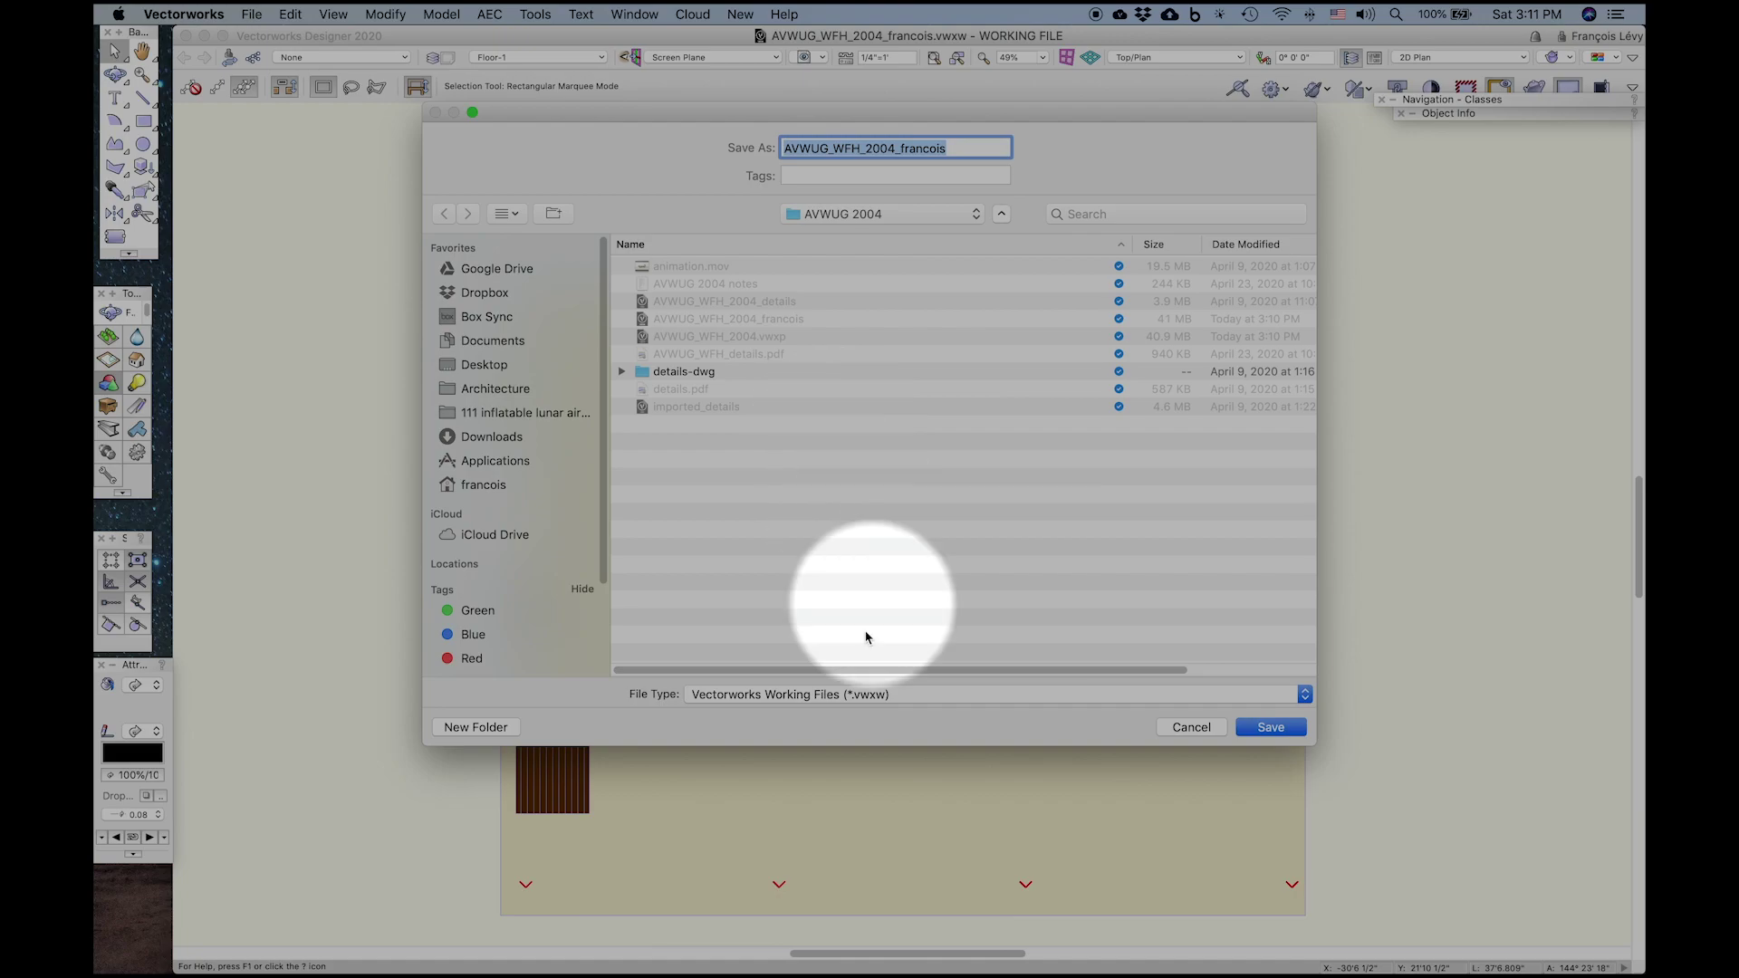
left_click_drag(897, 148, 947, 148)
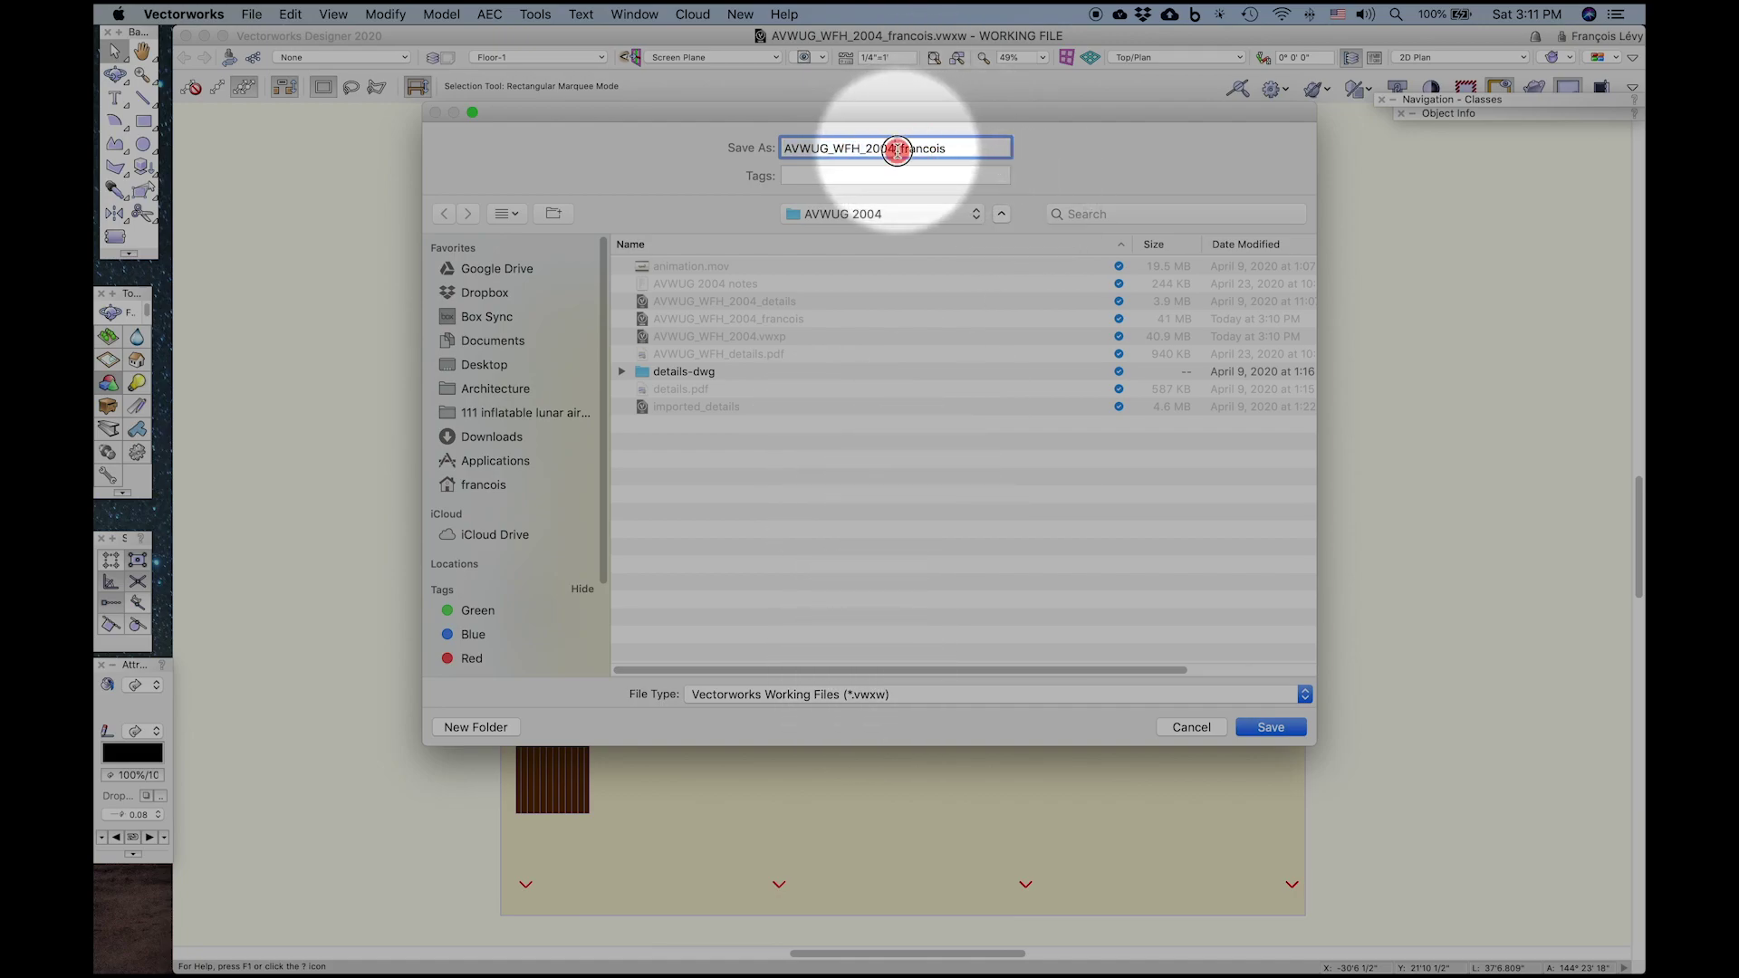
key("BackSpace")
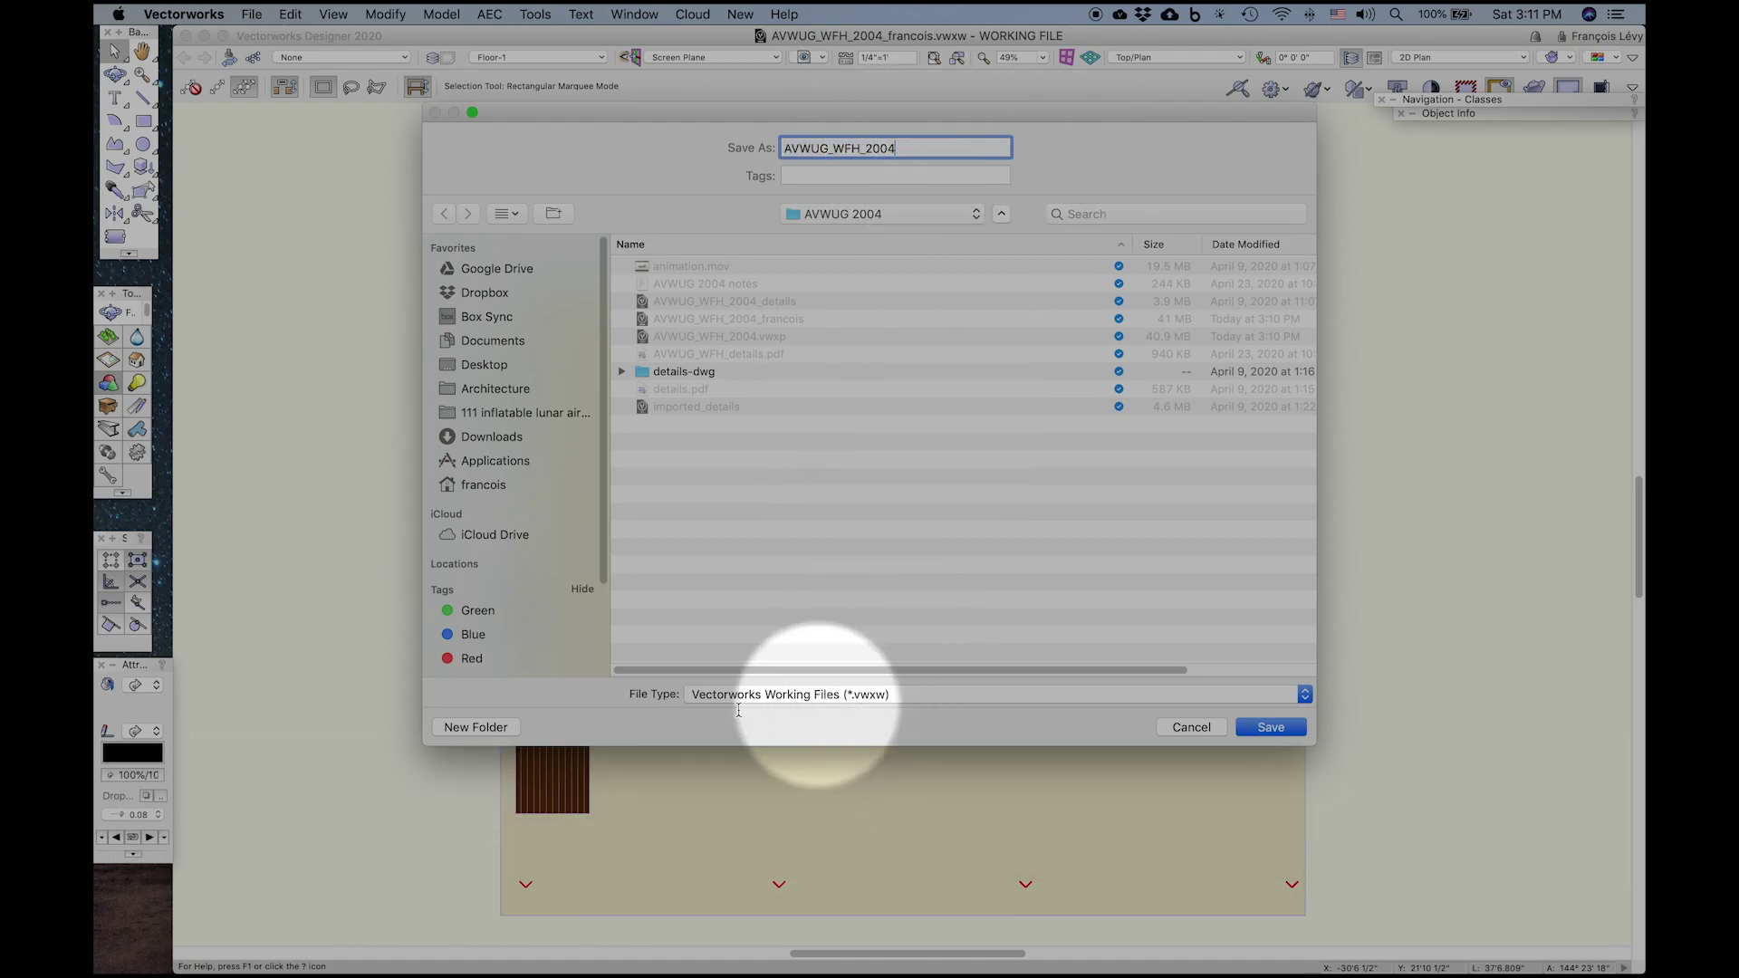
left_click(765, 697)
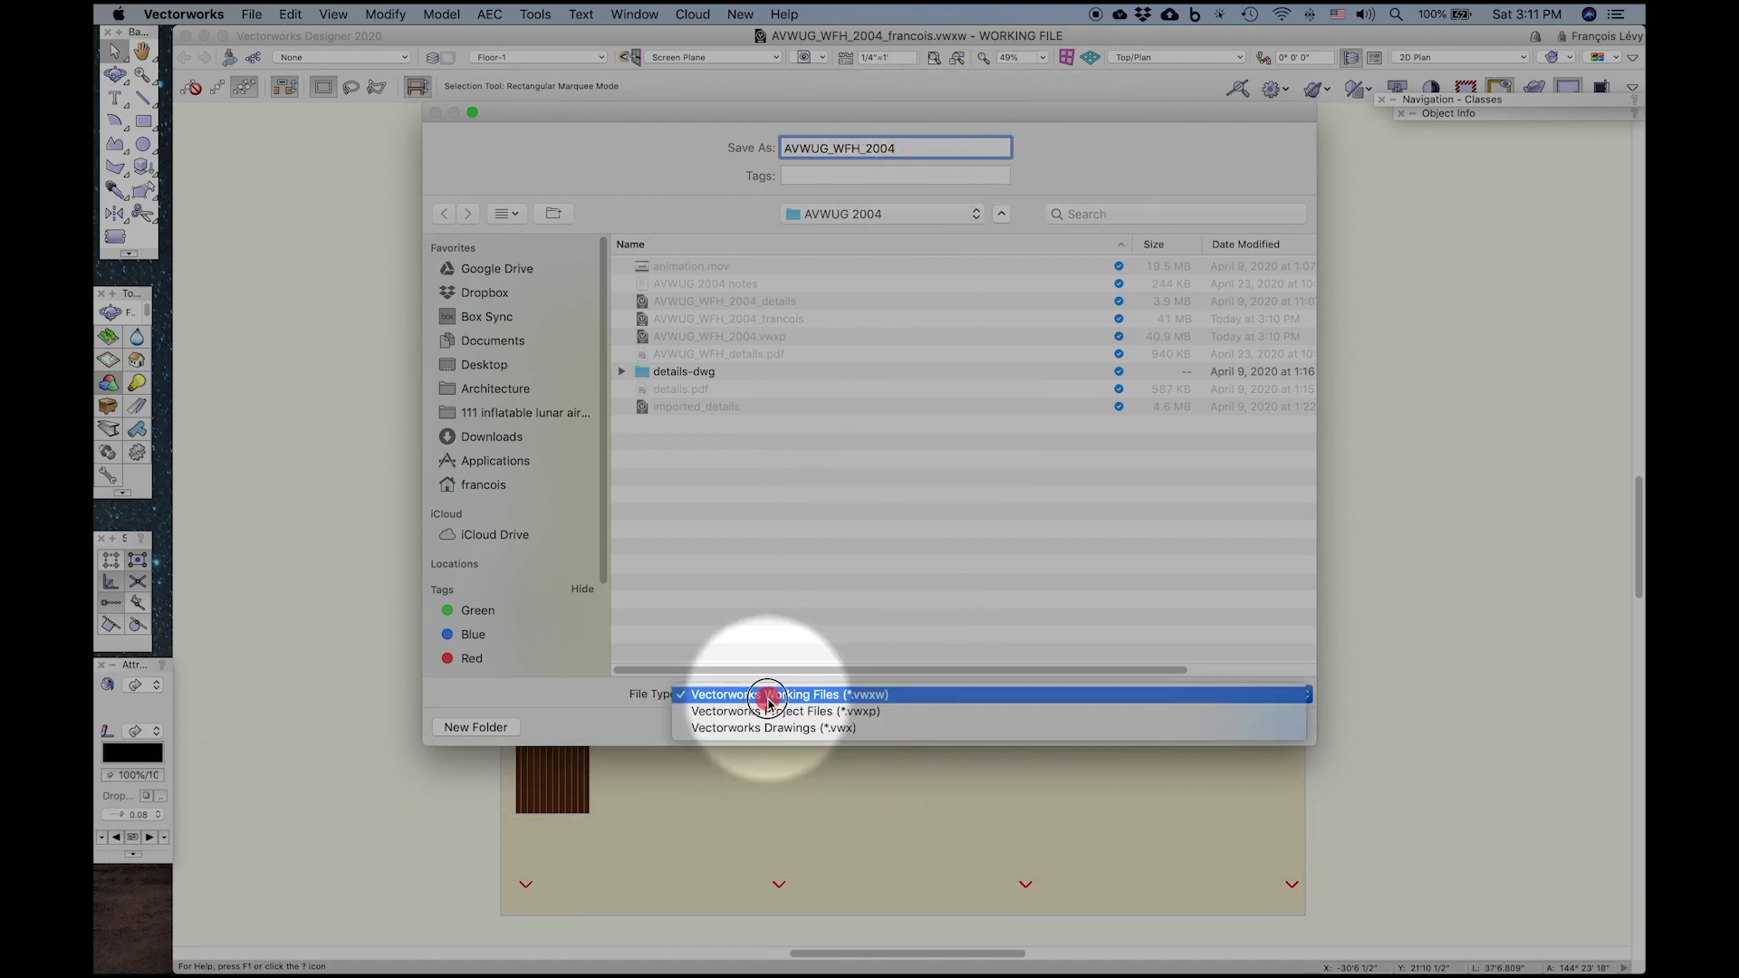
left_click(826, 730)
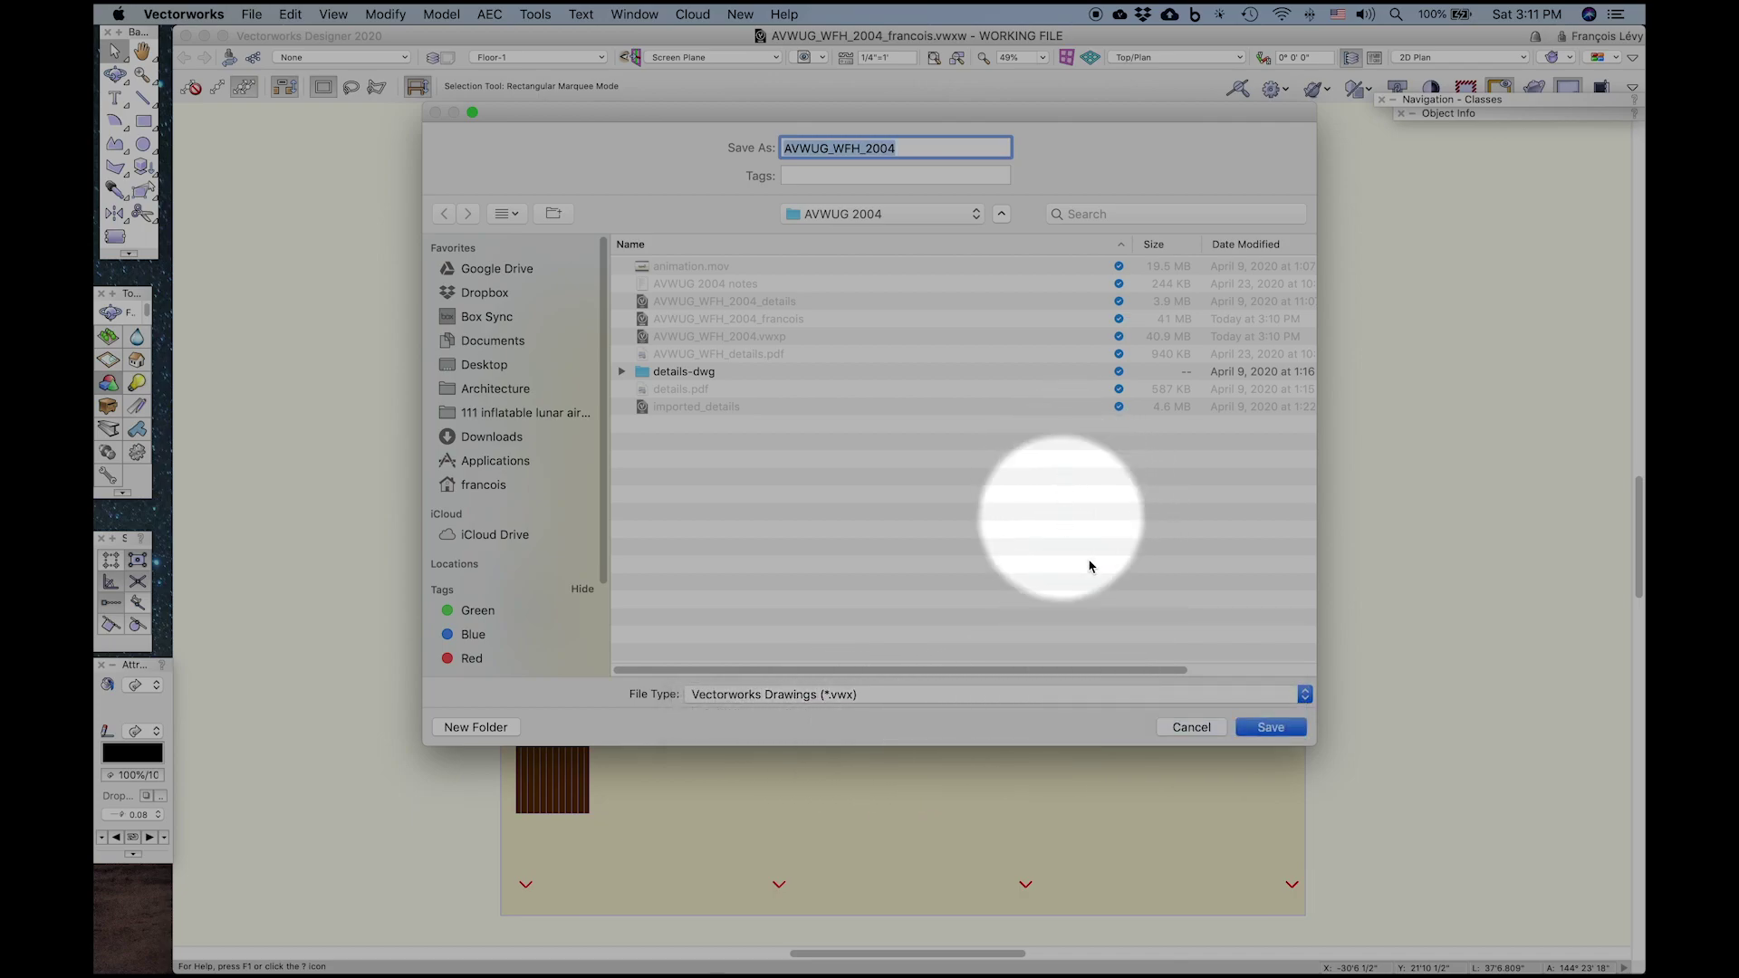
left_click(1259, 727)
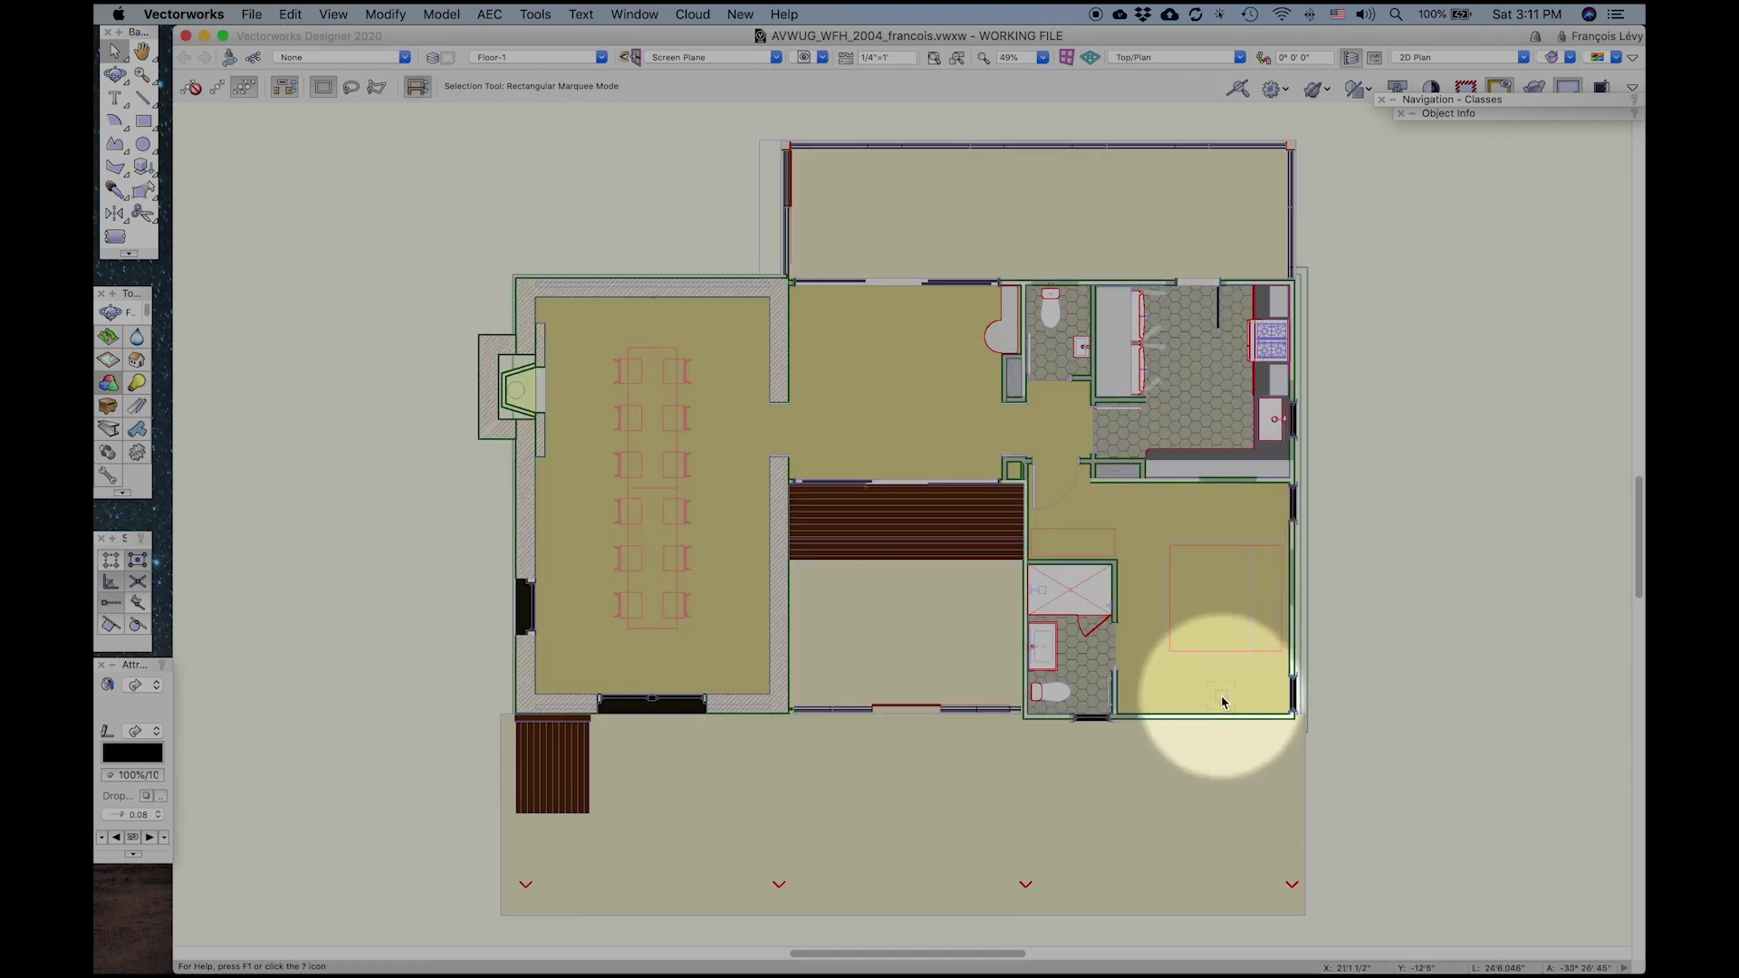
Close the working file, return to the AVWUG 2004 folder in Finder and open the AVWUG_WFH_2004 drawing copy.
key("super+w")
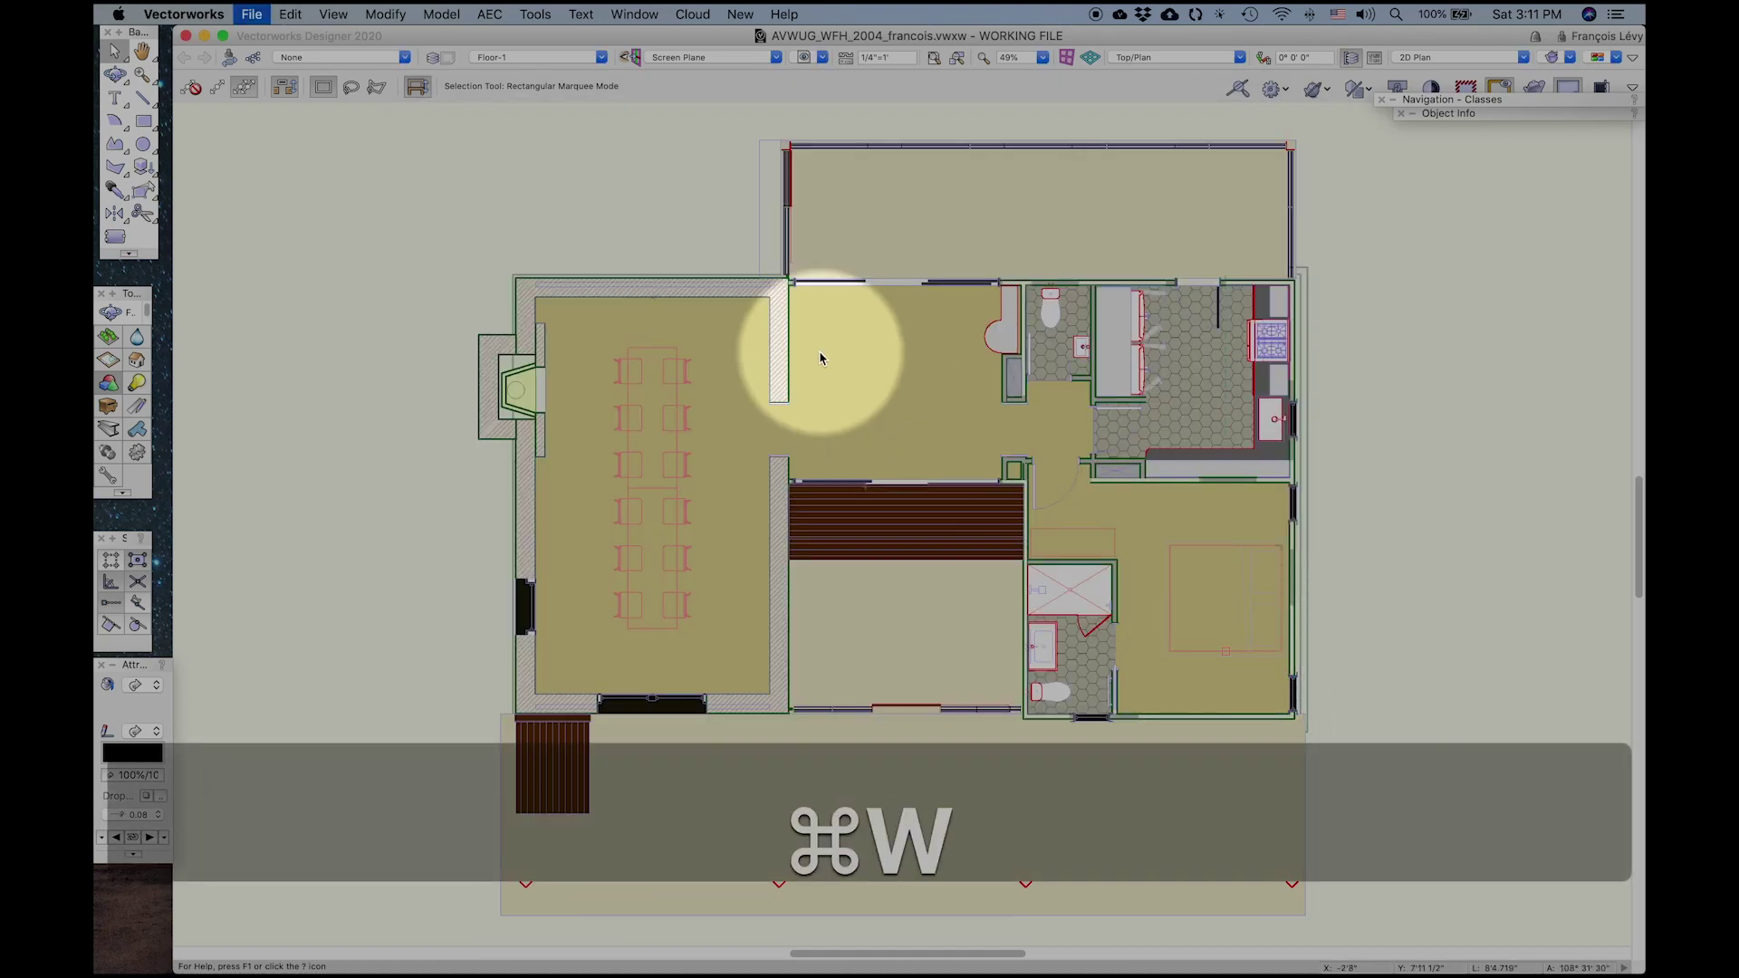
left_click(1072, 335)
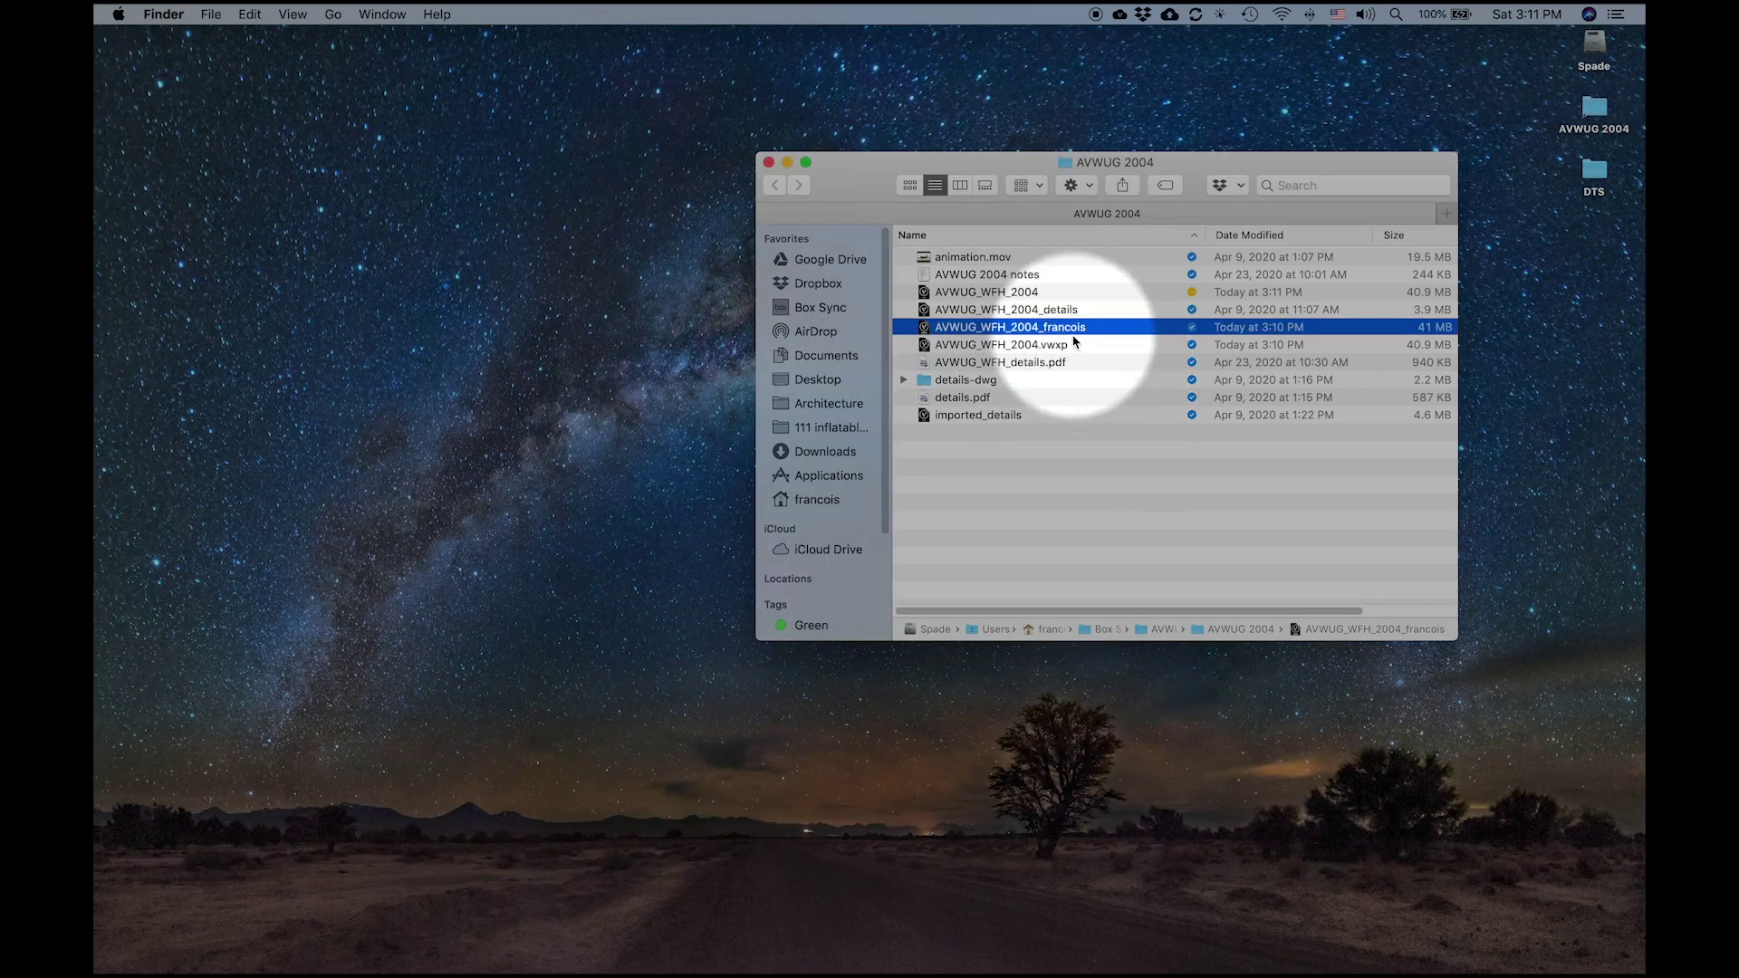
left_click(1023, 292)
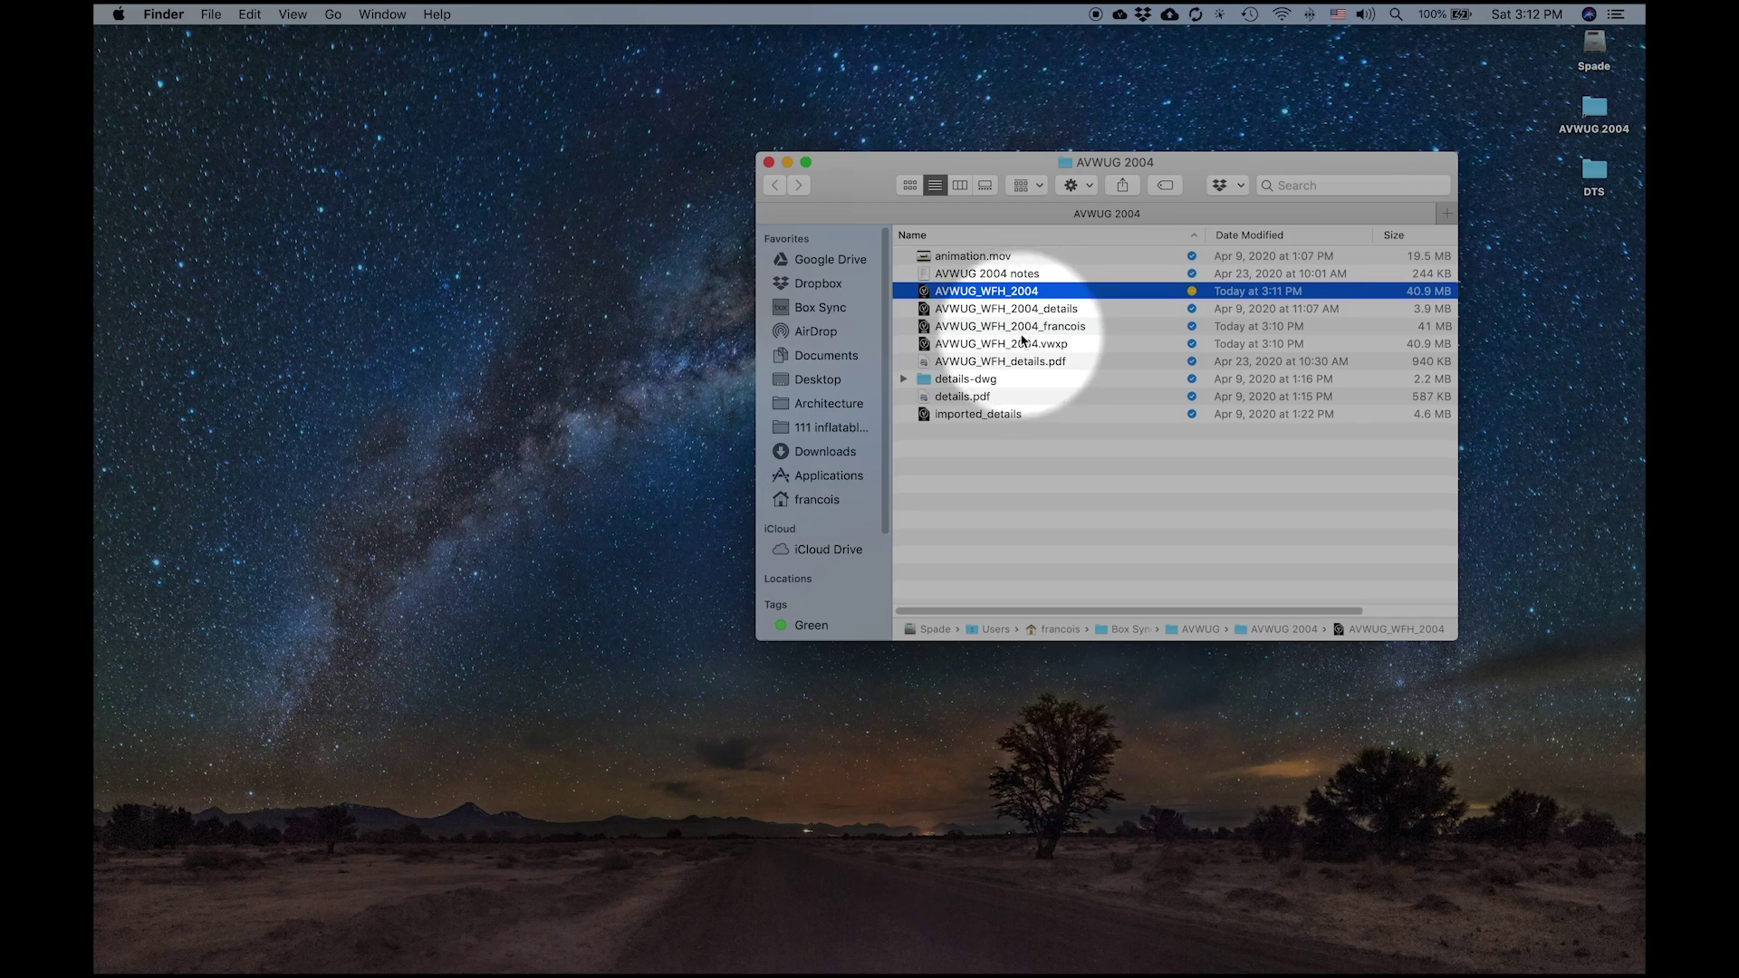
double_click(1015, 291)
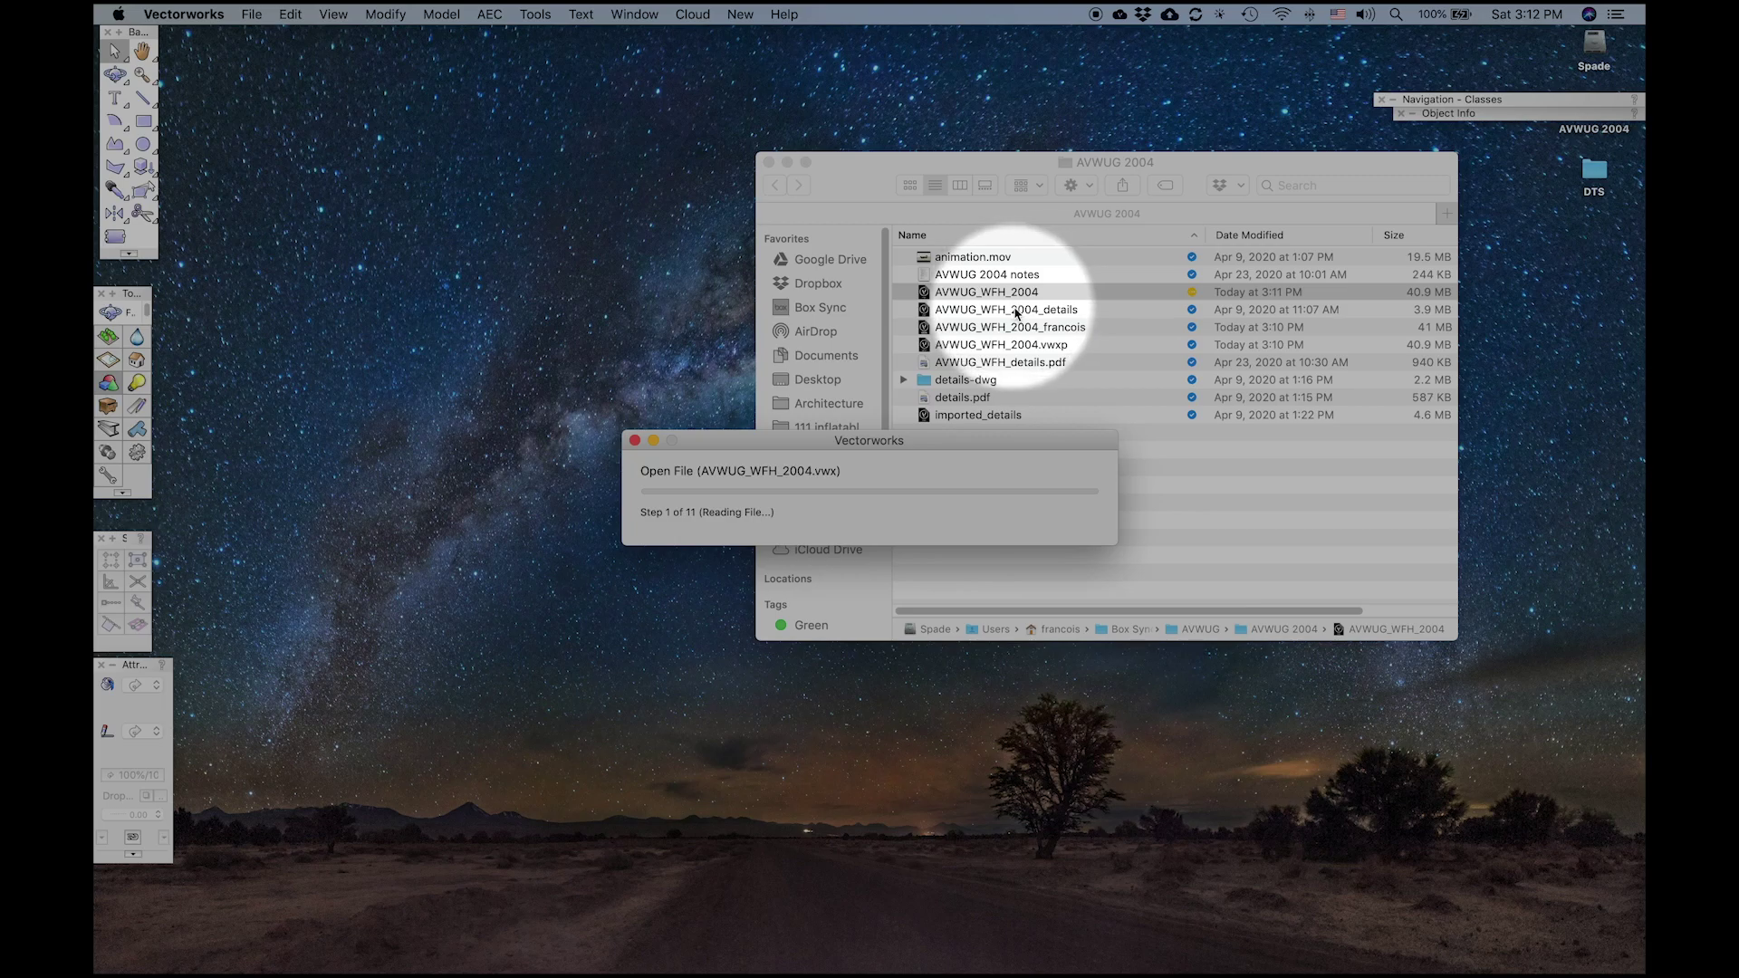